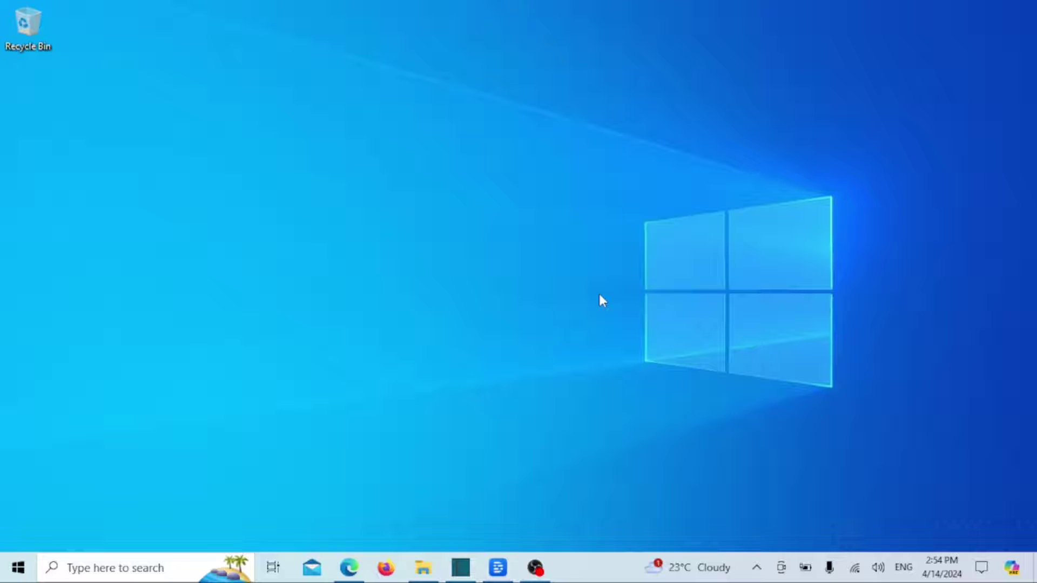
Step: Search Windows for 'file ext' to find the Show file extensions setting
{"action": "key", "text": "super"}
{"action": "left_click", "coordinate": [751, 424]}
{"action": "key", "text": "super+s"}
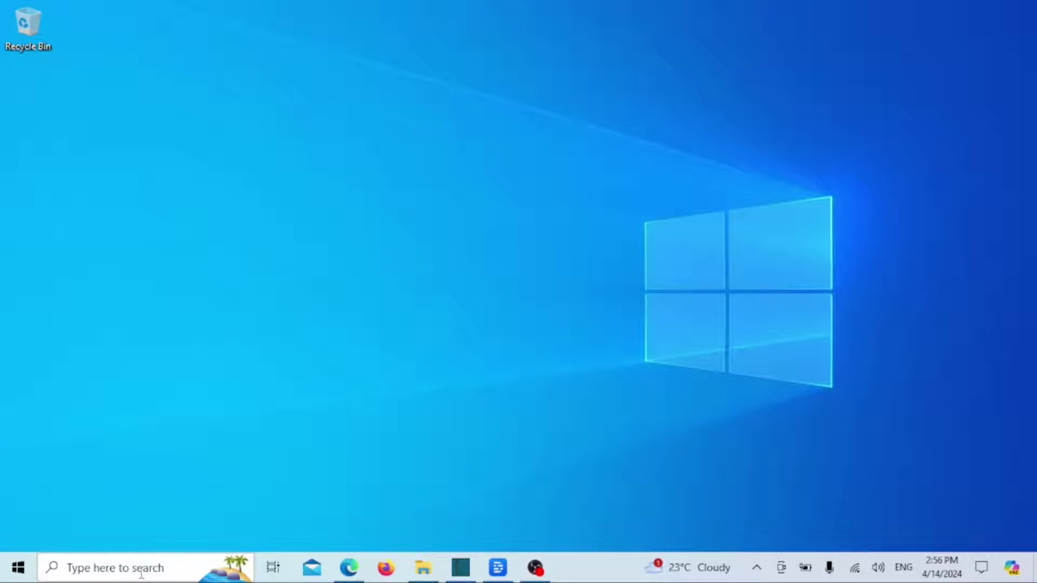
{"action": "left_click", "coordinate": [142, 572]}
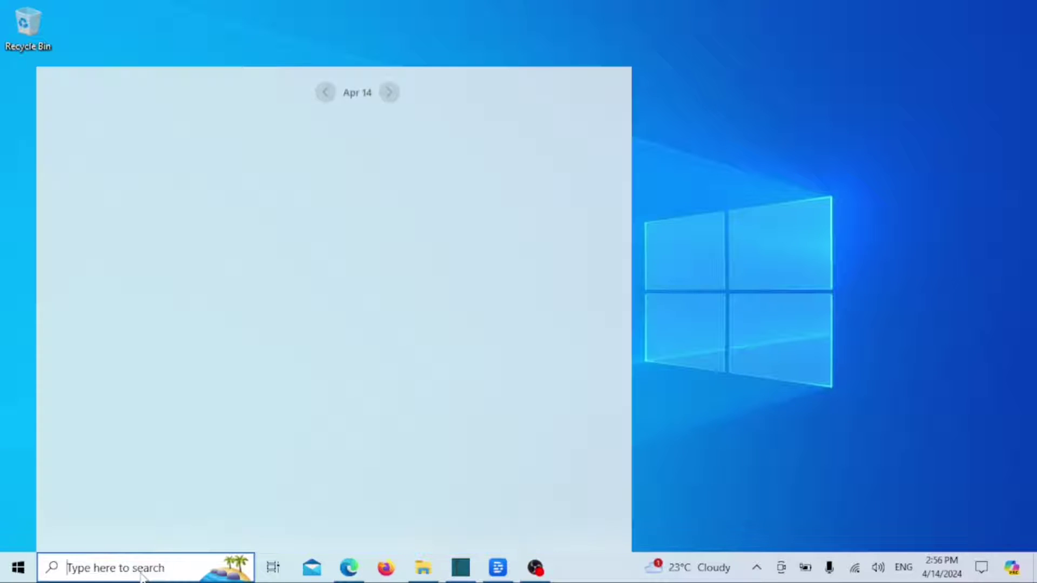
{"action": "type", "text": "fi"}
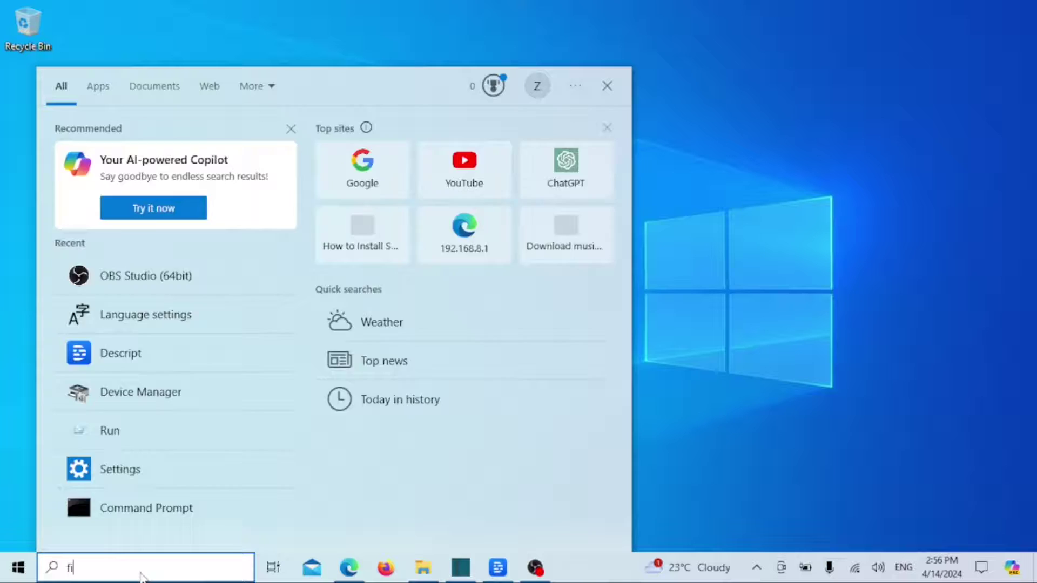
{"action": "type", "text": "le ext"}
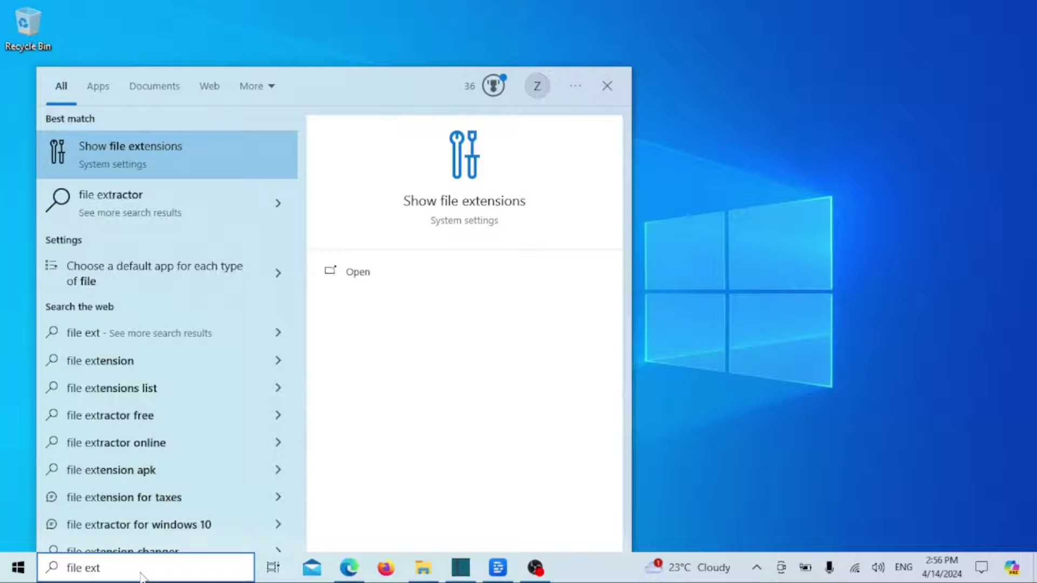
Step: Uncheck 'Hide extensions for known file types' in File Explorer options and apply it
{"action": "left_click", "coordinate": [127, 153]}
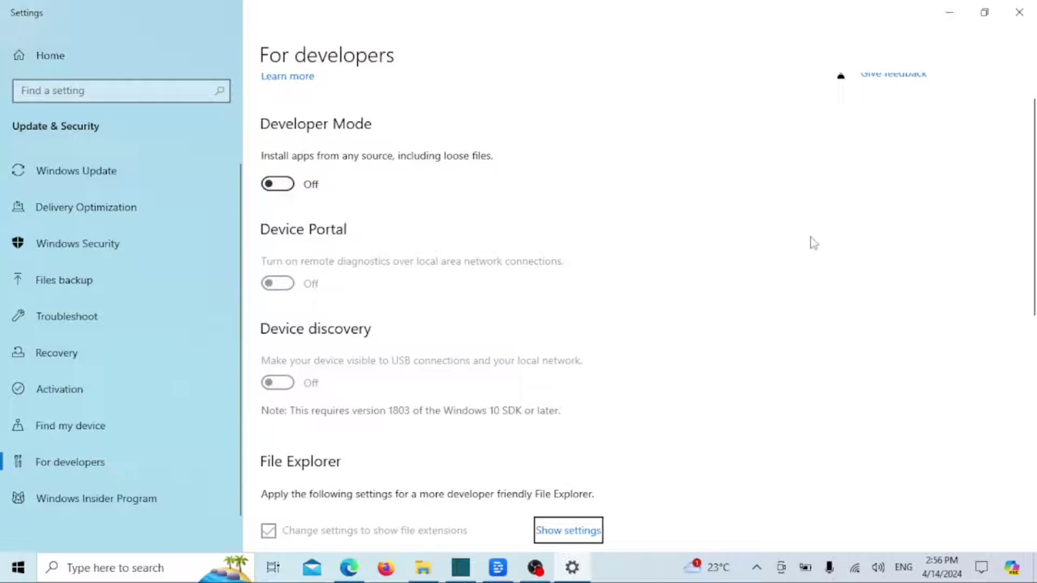
{"action": "scroll", "coordinate": [1034, 220], "scroll_direction": "down", "scroll_amount": 3}
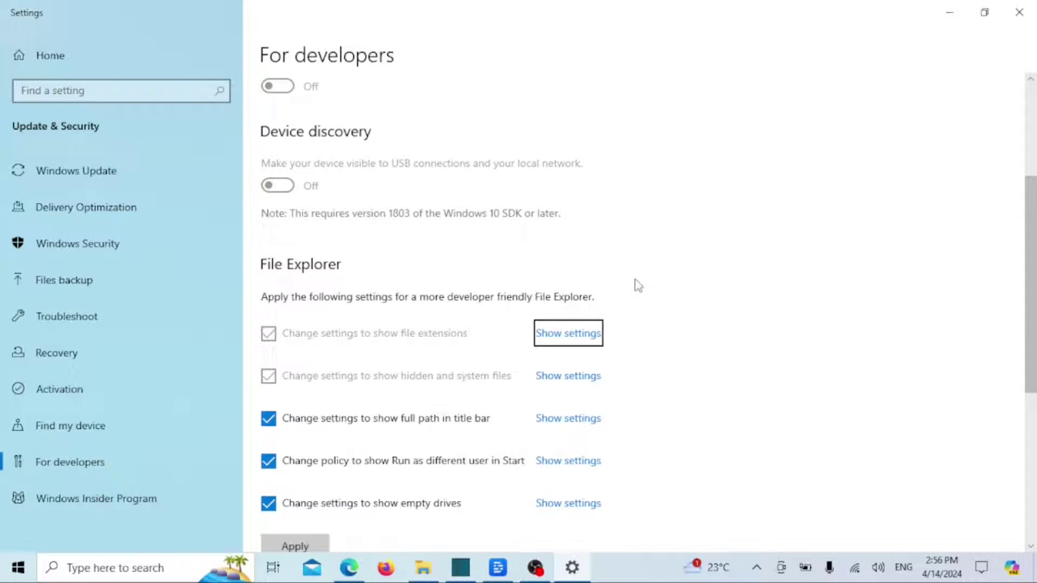
{"action": "left_click", "coordinate": [568, 342]}
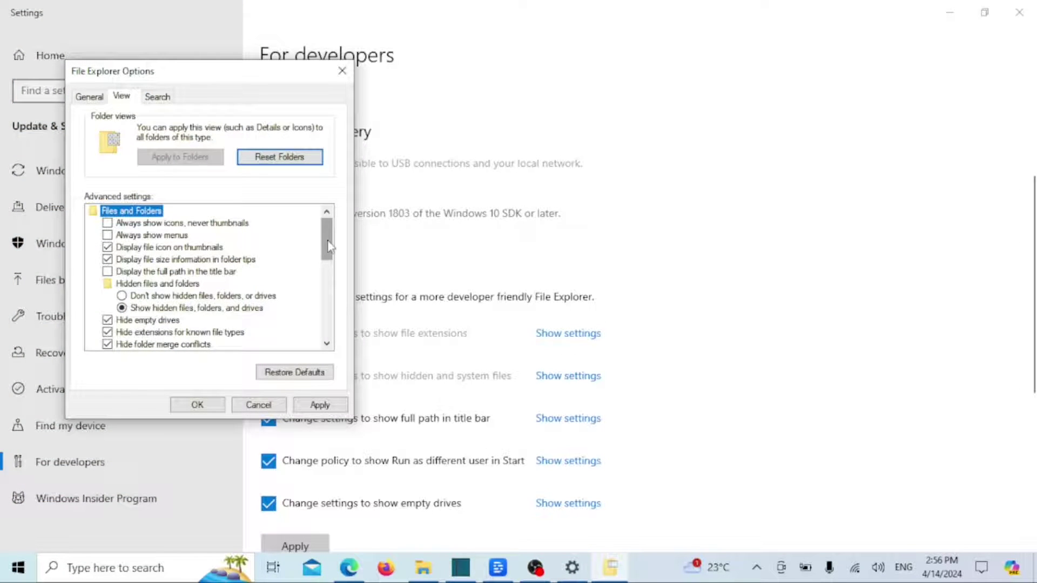
{"action": "scroll", "coordinate": [329, 247], "scroll_direction": "down", "scroll_amount": 1}
{"action": "left_click", "coordinate": [108, 306]}
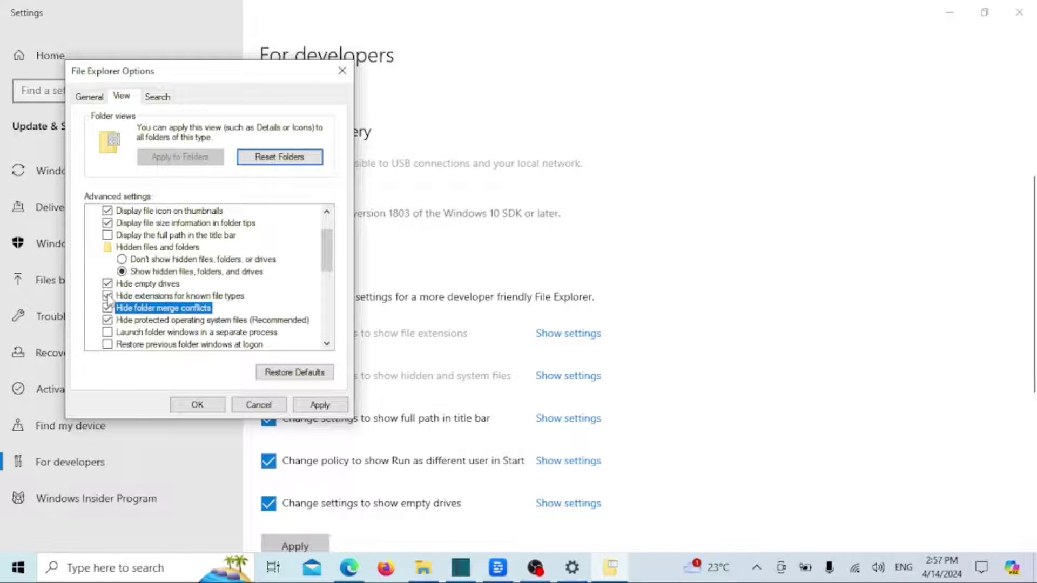
{"action": "left_click", "coordinate": [107, 296]}
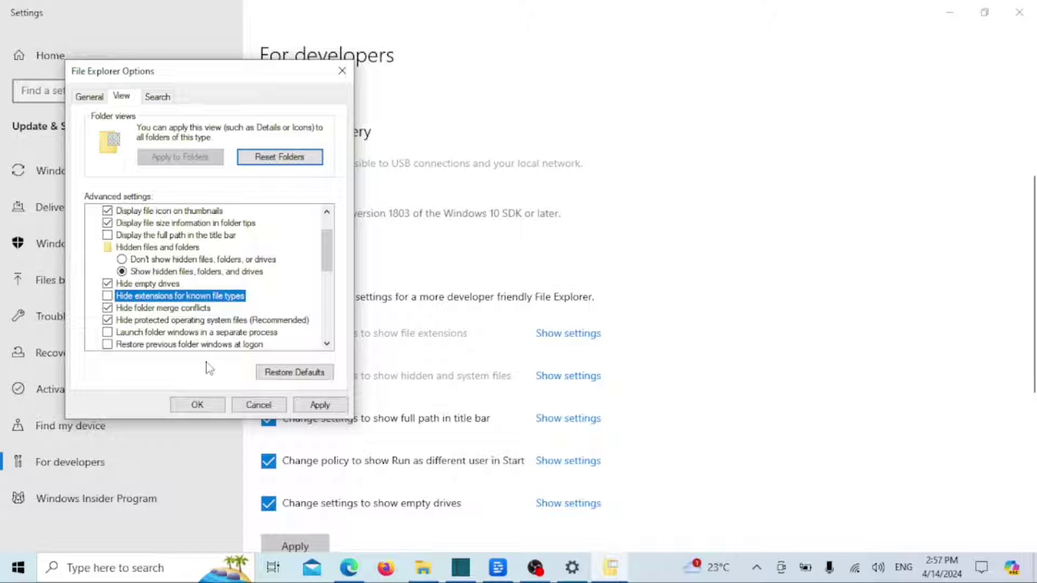
{"action": "left_click", "coordinate": [322, 410]}
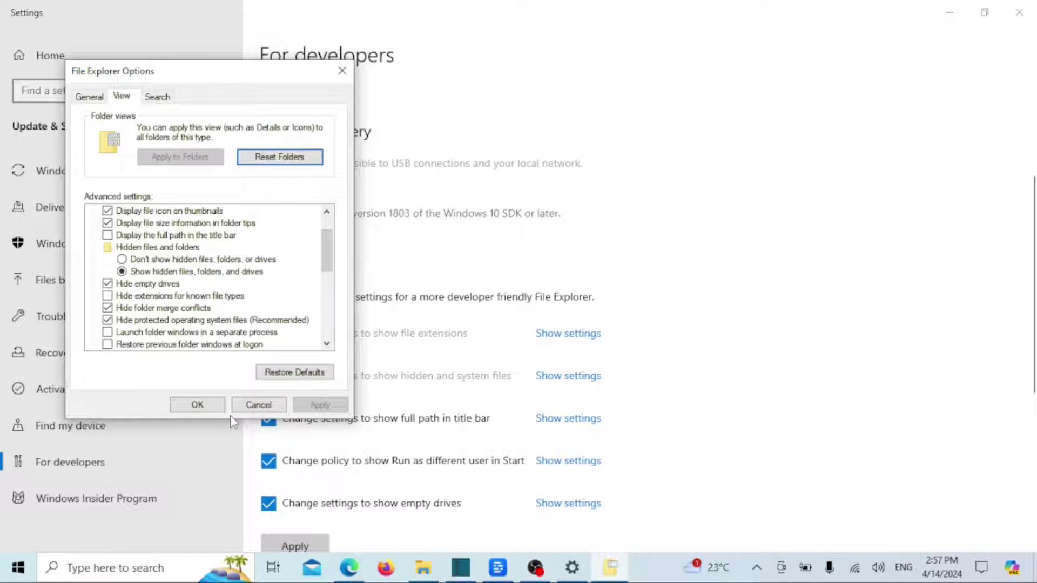
{"action": "left_click", "coordinate": [204, 406]}
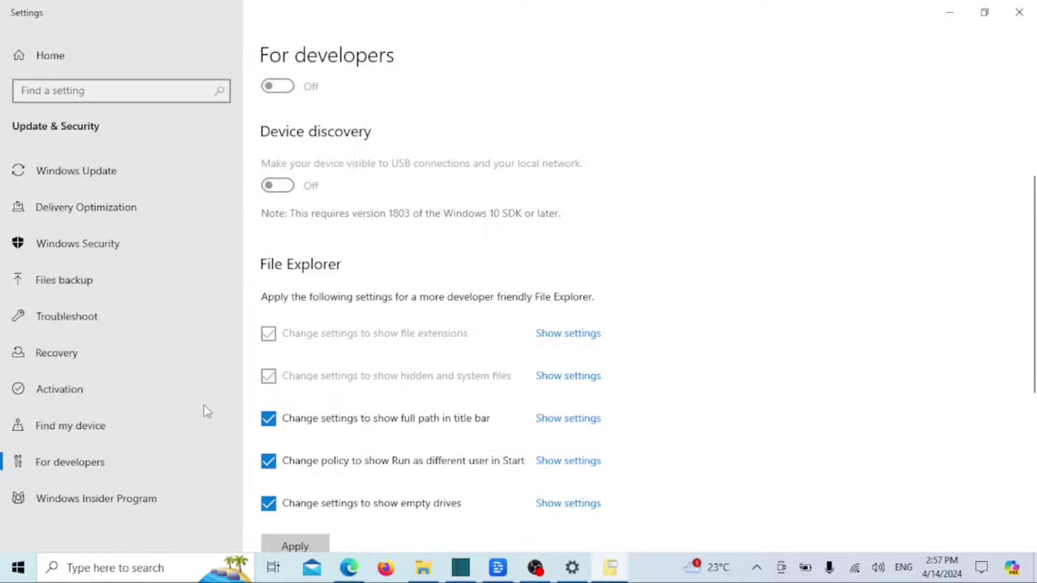
Step: Close Settings and open File Explorer's Folder Options on the View tab
{"action": "left_click", "coordinate": [1017, 24]}
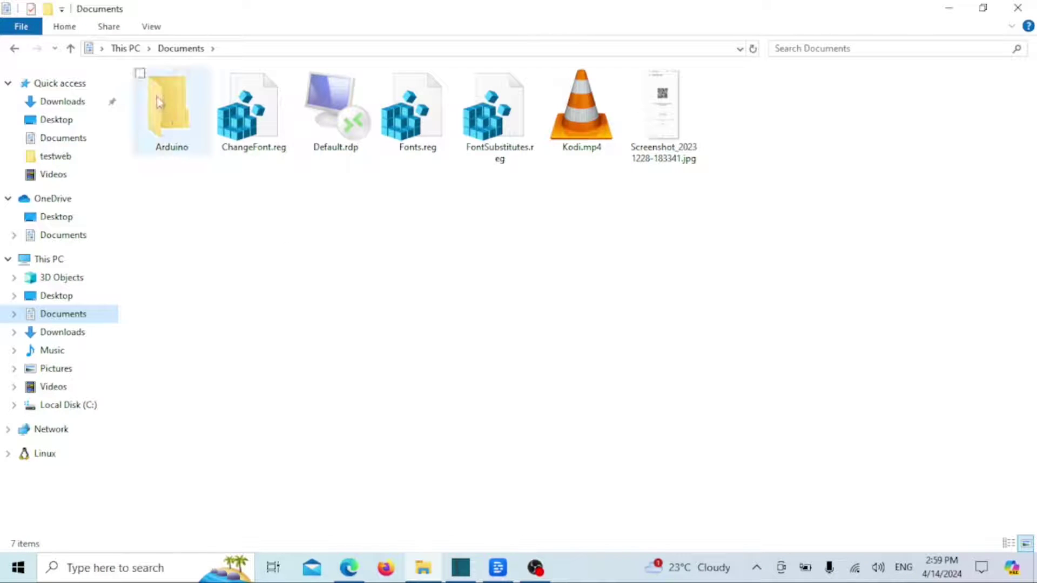
{"action": "left_click", "coordinate": [151, 28]}
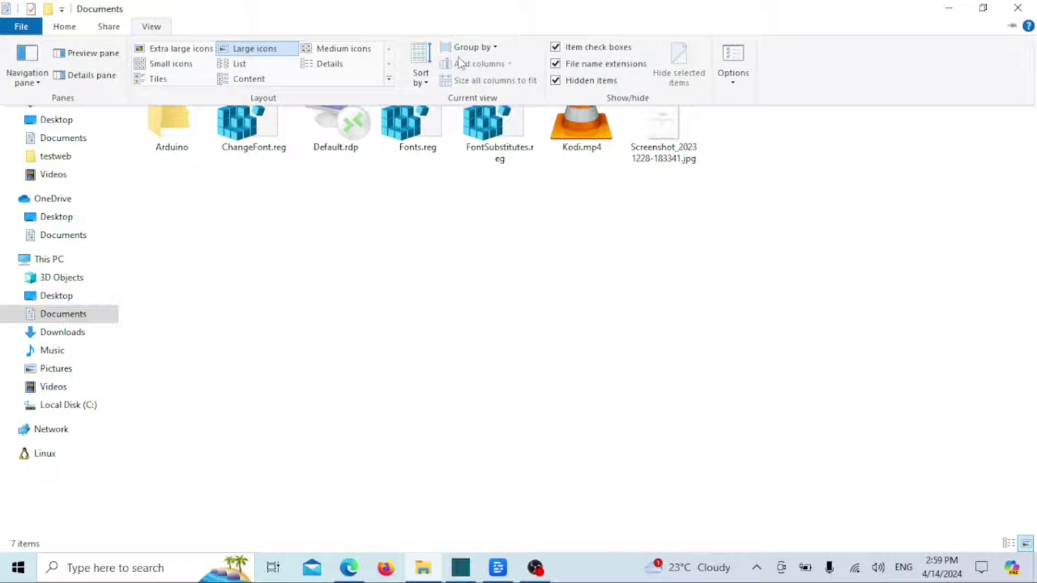
{"action": "left_click", "coordinate": [733, 82]}
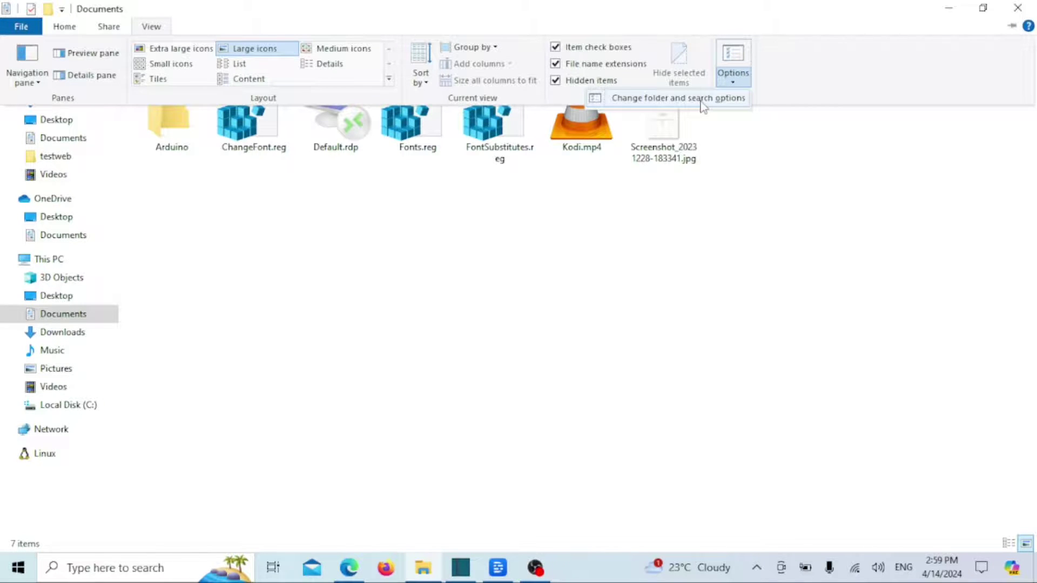
{"action": "left_click", "coordinate": [703, 100]}
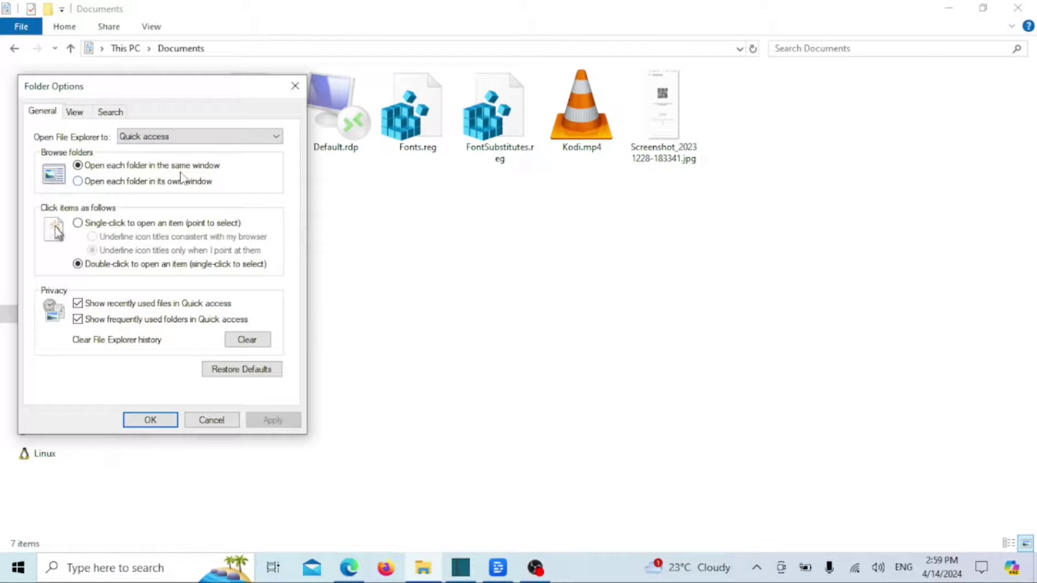
{"action": "left_click", "coordinate": [74, 111]}
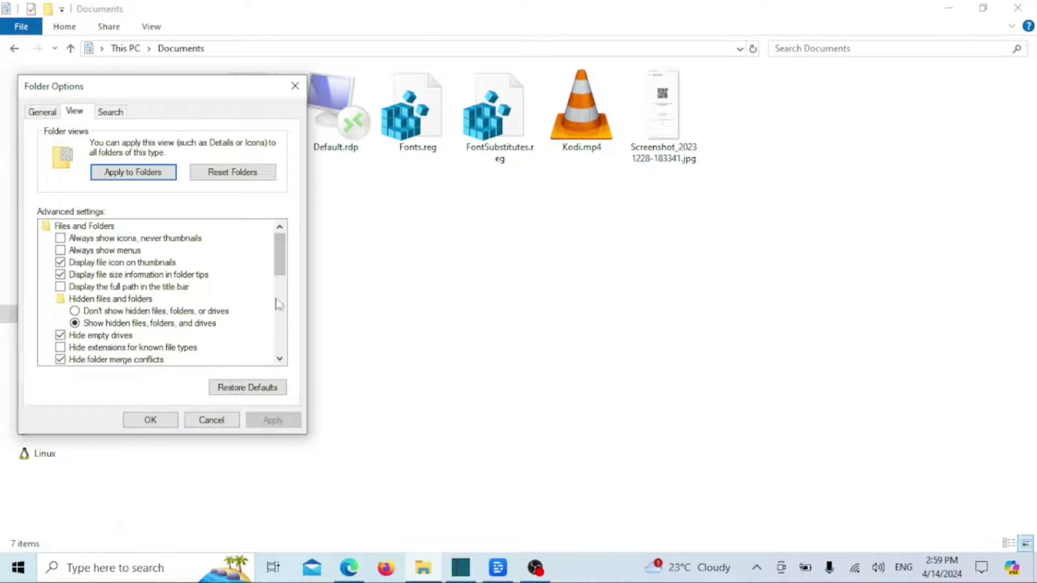
{"action": "left_click_drag", "start_coordinate": [280, 254], "coordinate": [279, 269]}
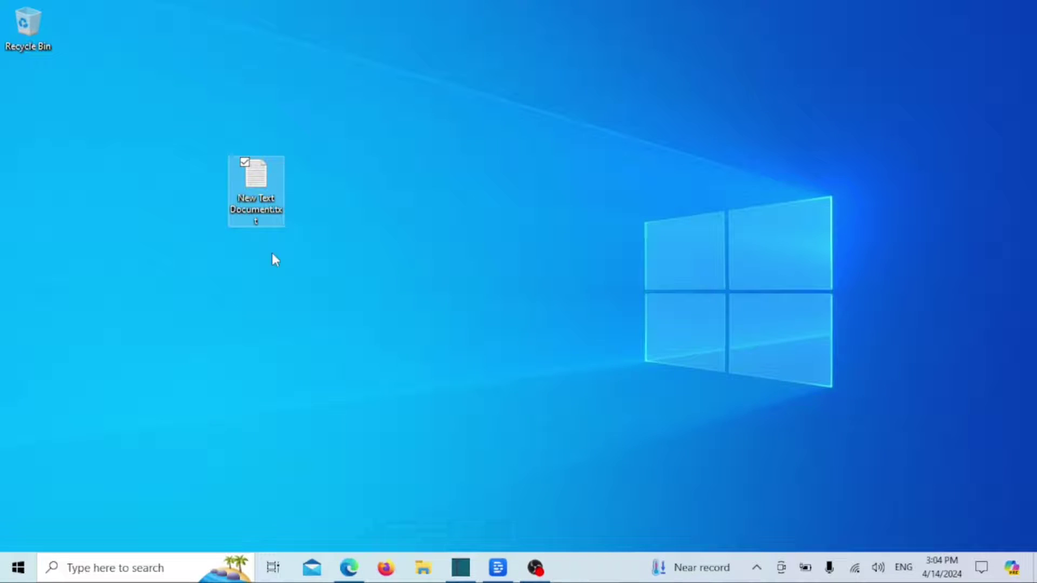
Step: Rename New Text Document.txt to New Text Document.bat, confirming the extension change
{"action": "right_click", "coordinate": [267, 198]}
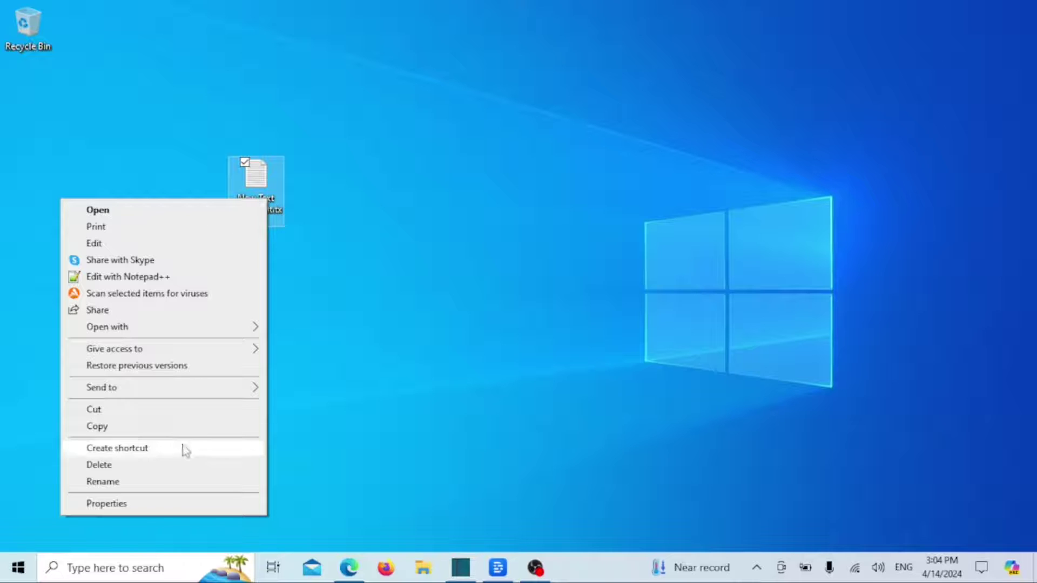
{"action": "left_click", "coordinate": [155, 481]}
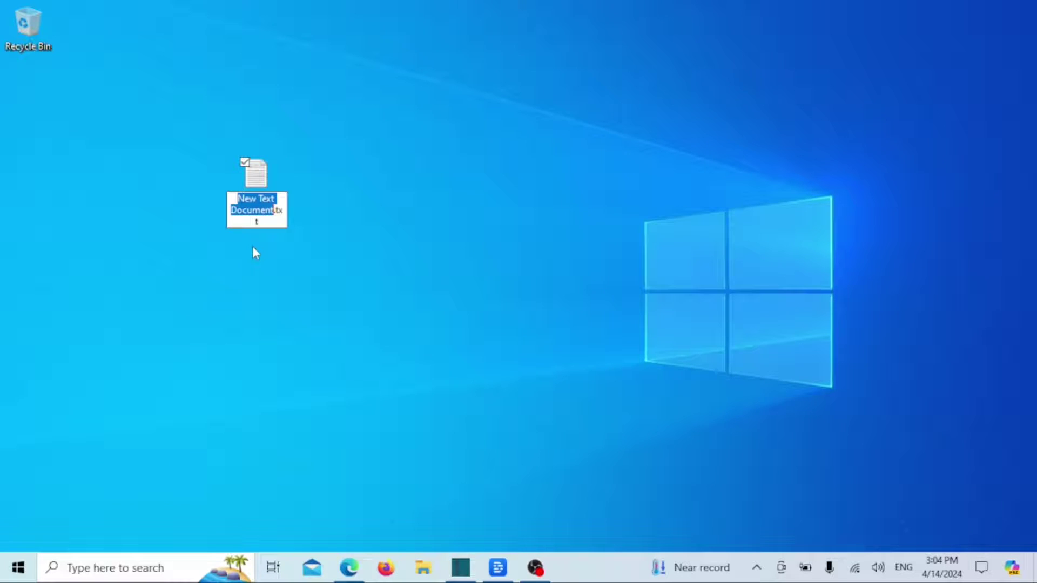
{"action": "key", "text": "Right"}
{"action": "key", "text": "Right"}
{"action": "key", "text": "Right"}
{"action": "key", "text": "Right"}
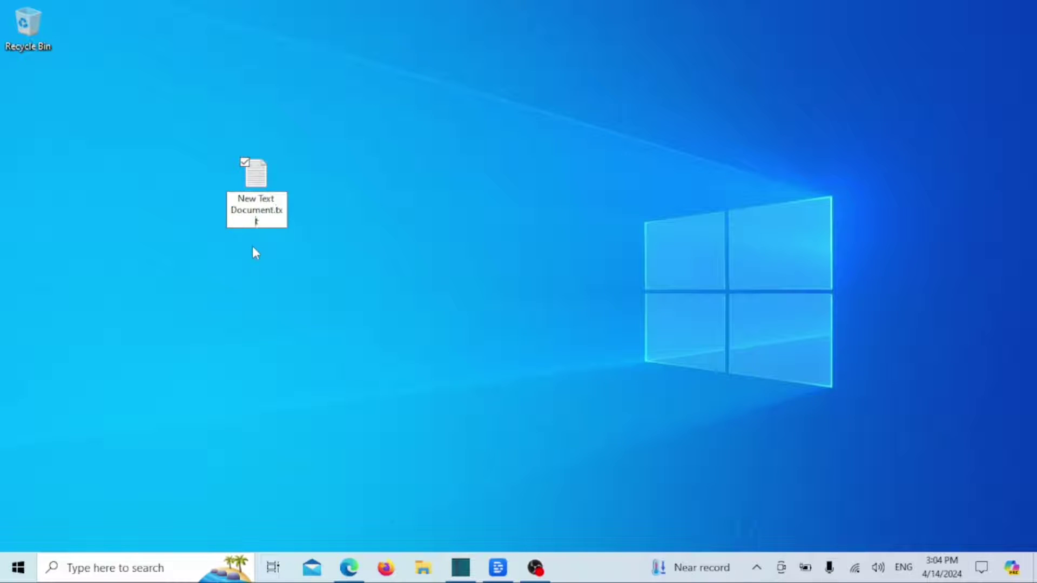
{"action": "key", "text": "BackSpace"}
{"action": "key", "text": "BackSpace"}
{"action": "key", "text": "BackSpace"}
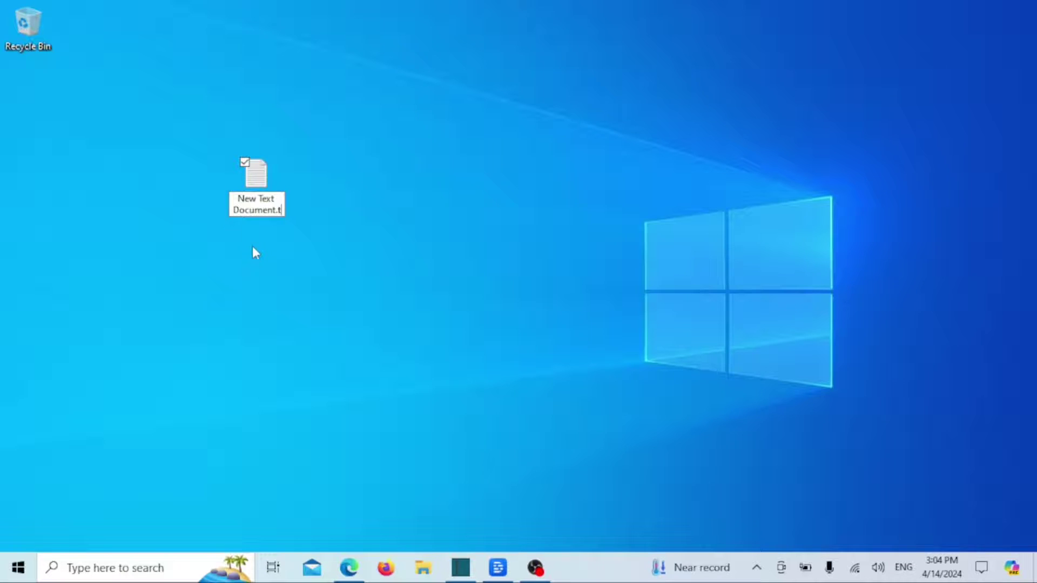
{"action": "type", "text": "bat"}
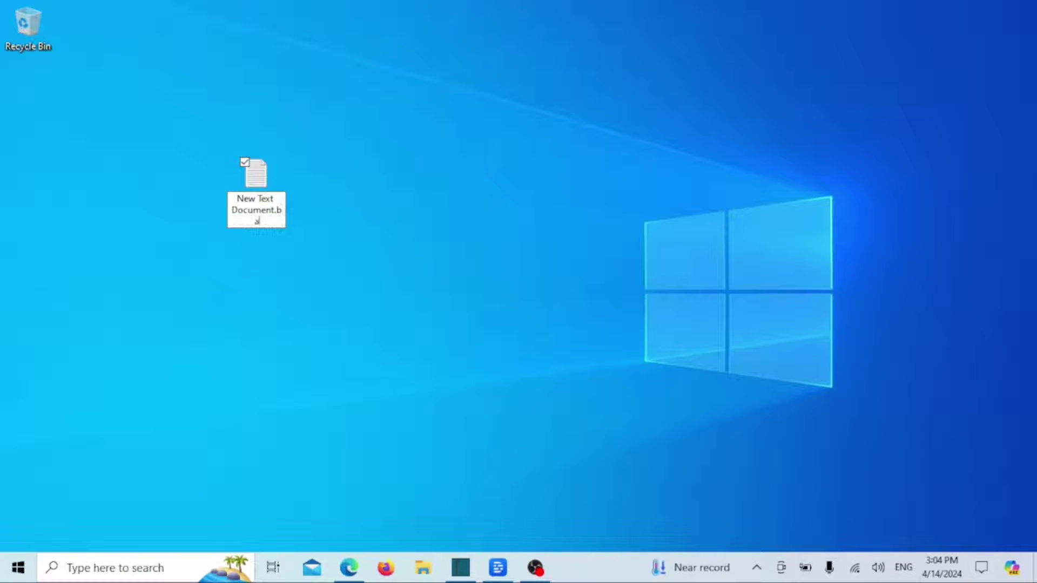
{"action": "left_click", "coordinate": [323, 218]}
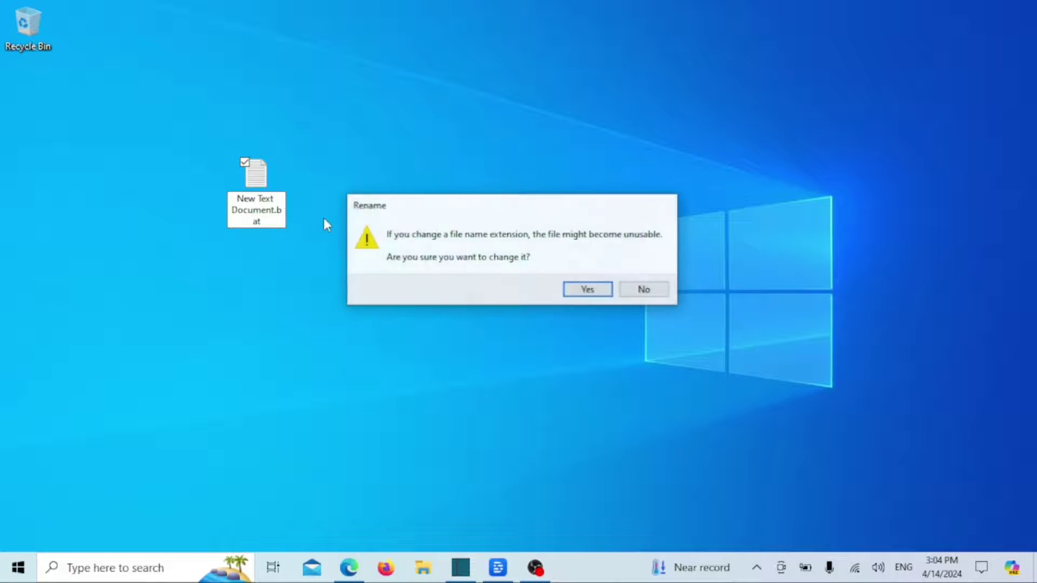
{"action": "left_click", "coordinate": [576, 289]}
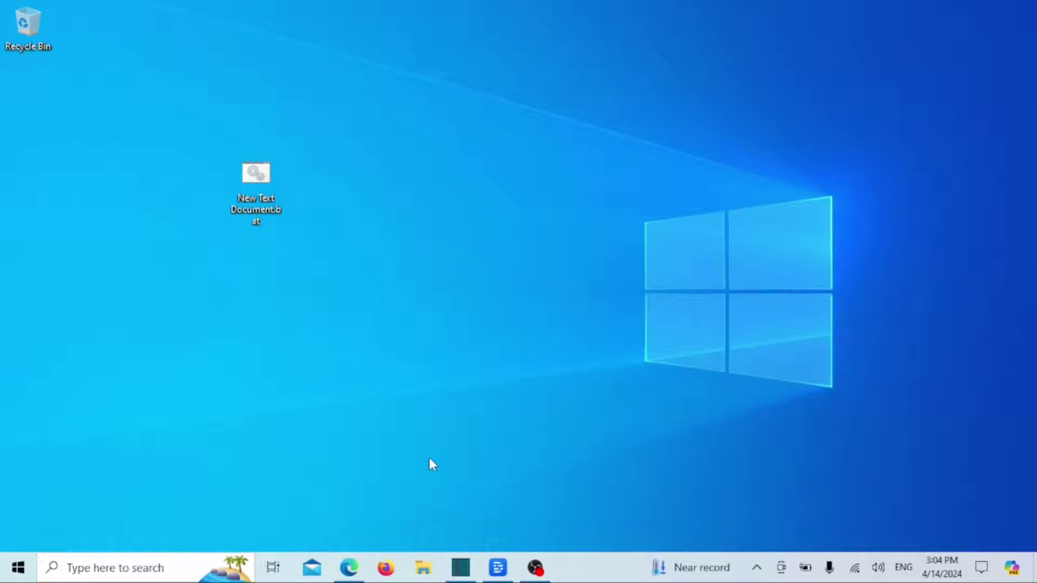
Step: Search for 'text' and open a blank Notepad window
{"action": "left_click", "coordinate": [135, 567]}
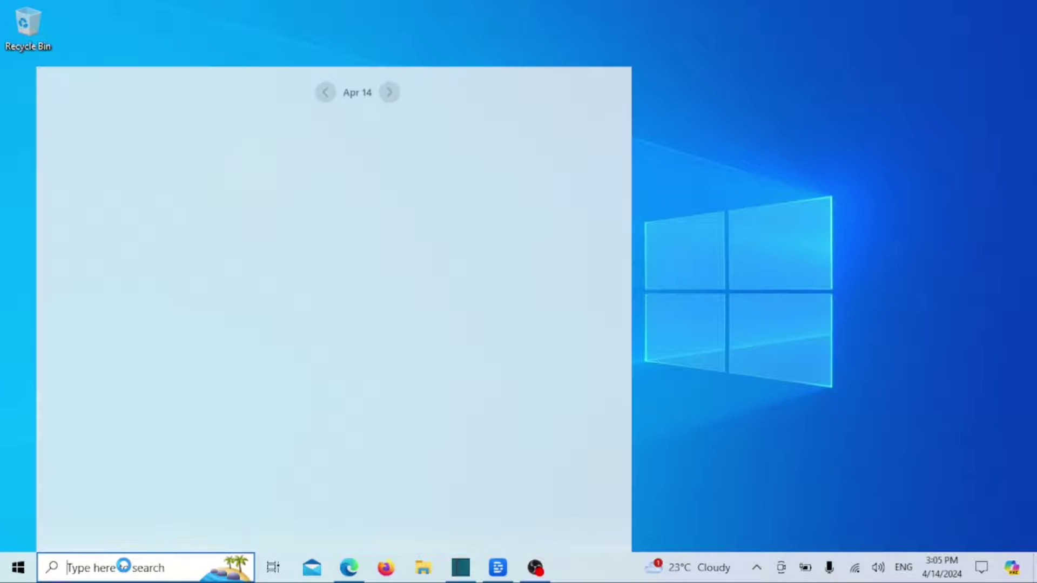
{"action": "type", "text": "text"}
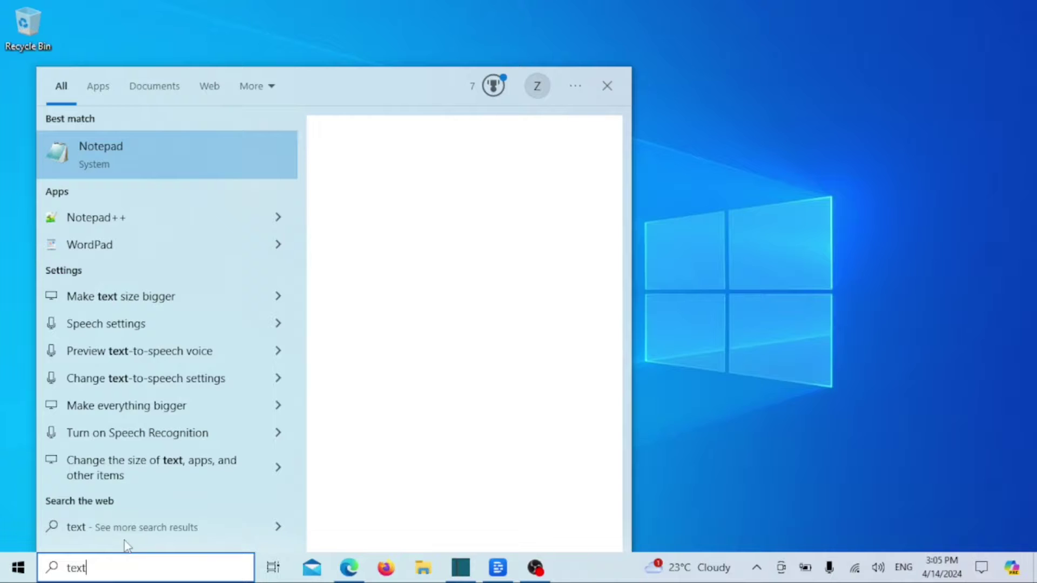
{"action": "left_click", "coordinate": [121, 151]}
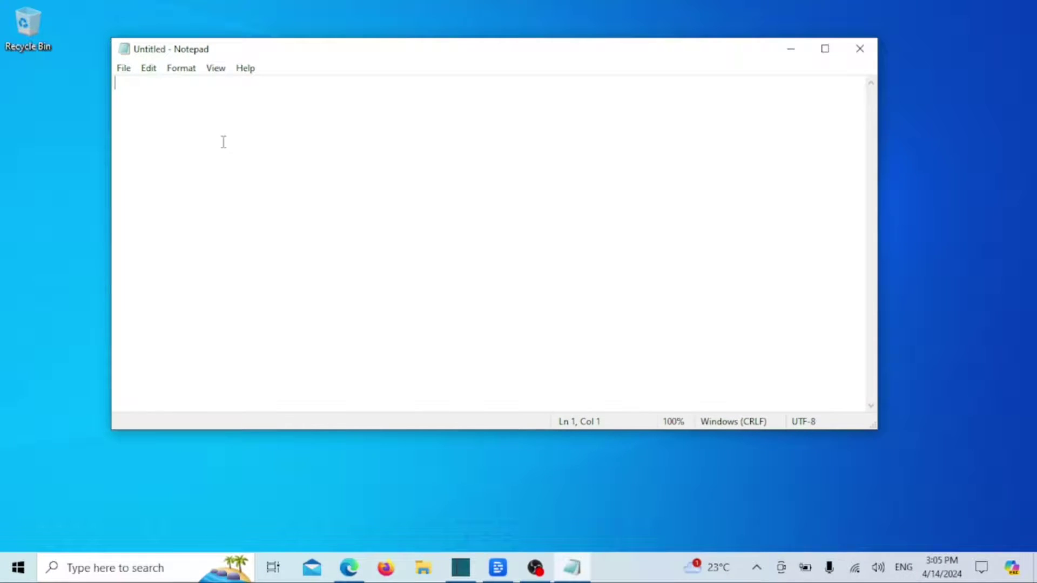
Step: Maximize Notepad and bring up Save As, keeping the Text Documents file type
{"action": "left_click", "coordinate": [825, 48]}
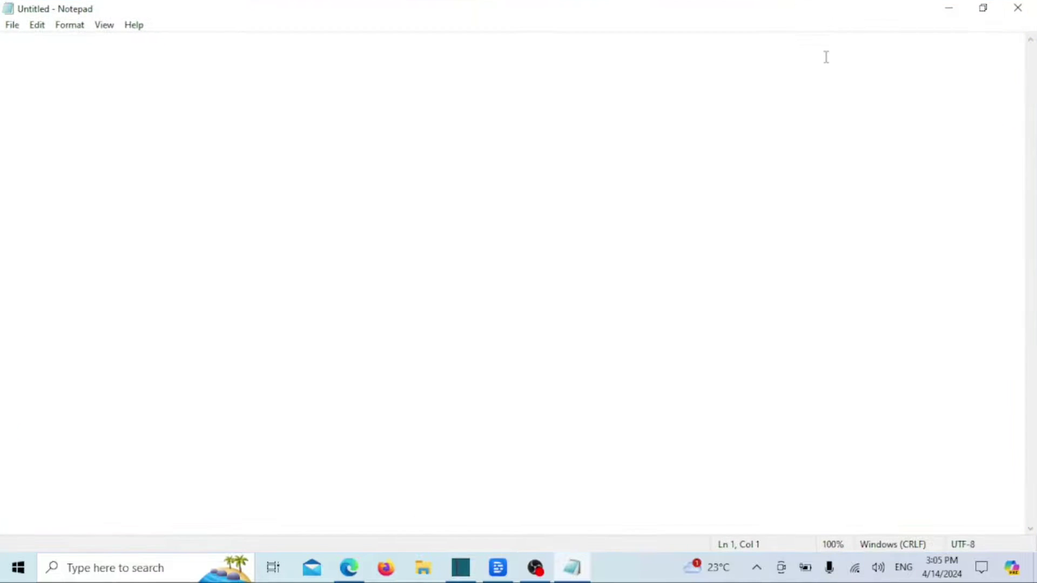
{"action": "left_click", "coordinate": [14, 27]}
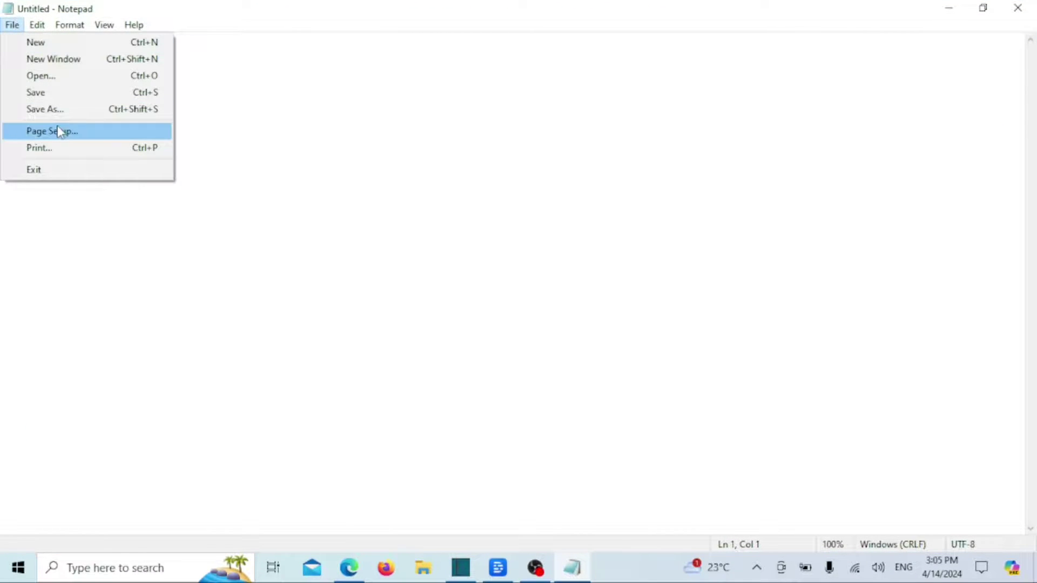
{"action": "left_click", "coordinate": [58, 111]}
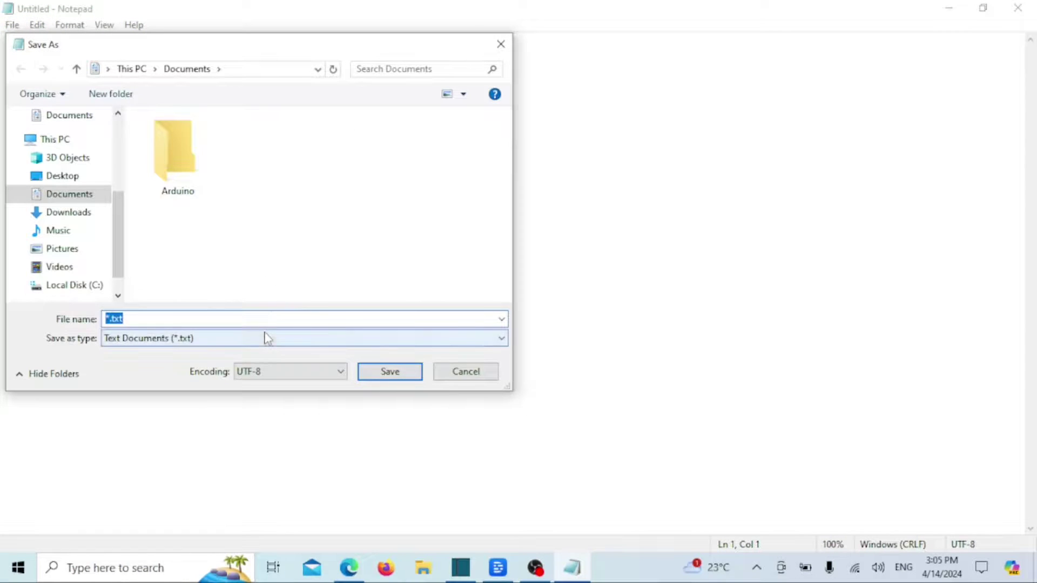
{"action": "left_click", "coordinate": [268, 339]}
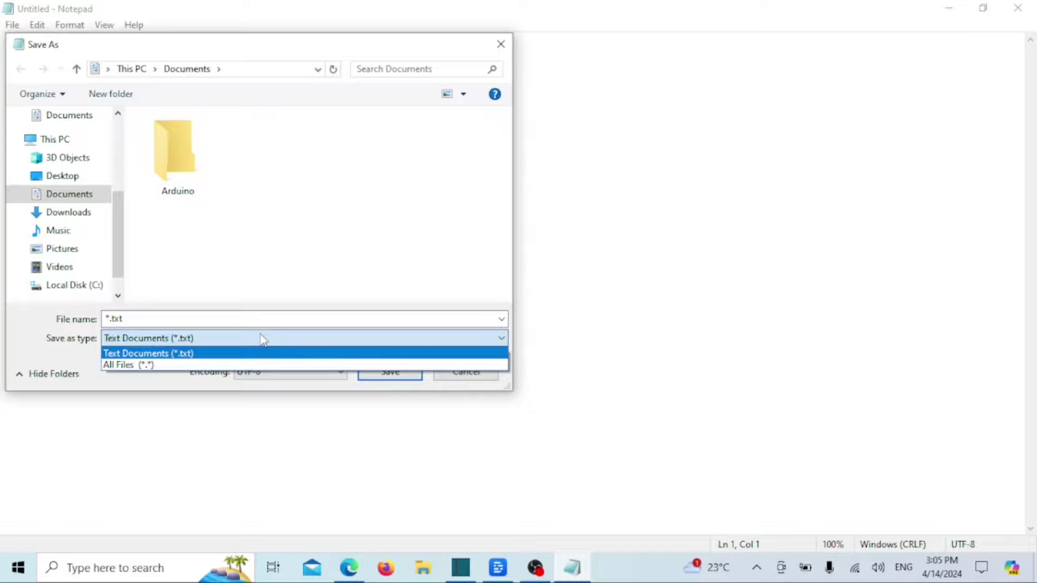
{"action": "left_click", "coordinate": [246, 318]}
Step: Name the file zack.bat and save it to the Desktop
{"action": "left_click", "coordinate": [245, 316]}
{"action": "left_click", "coordinate": [245, 319]}
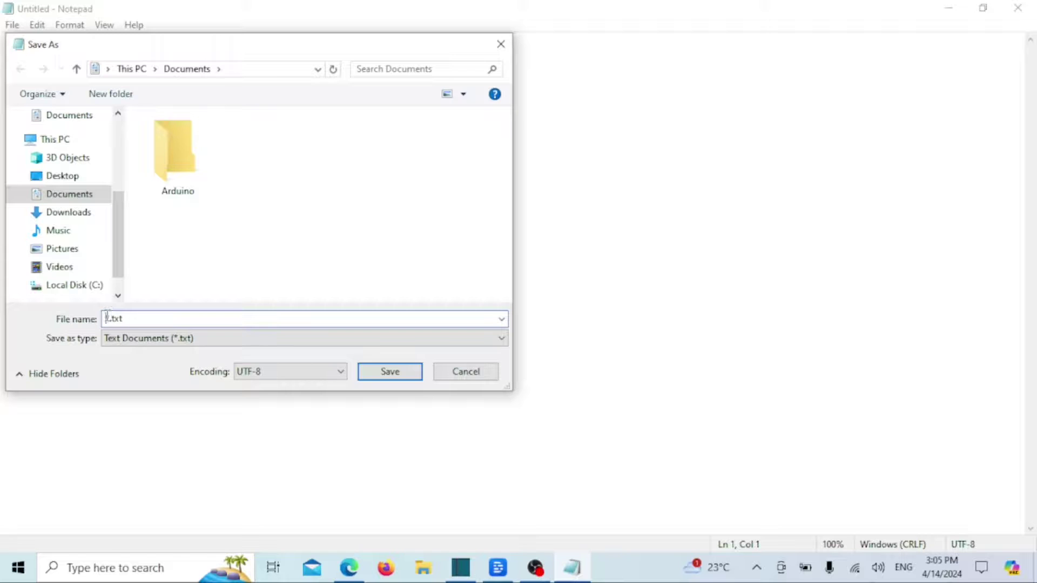
{"action": "key", "text": "BackSpace"}
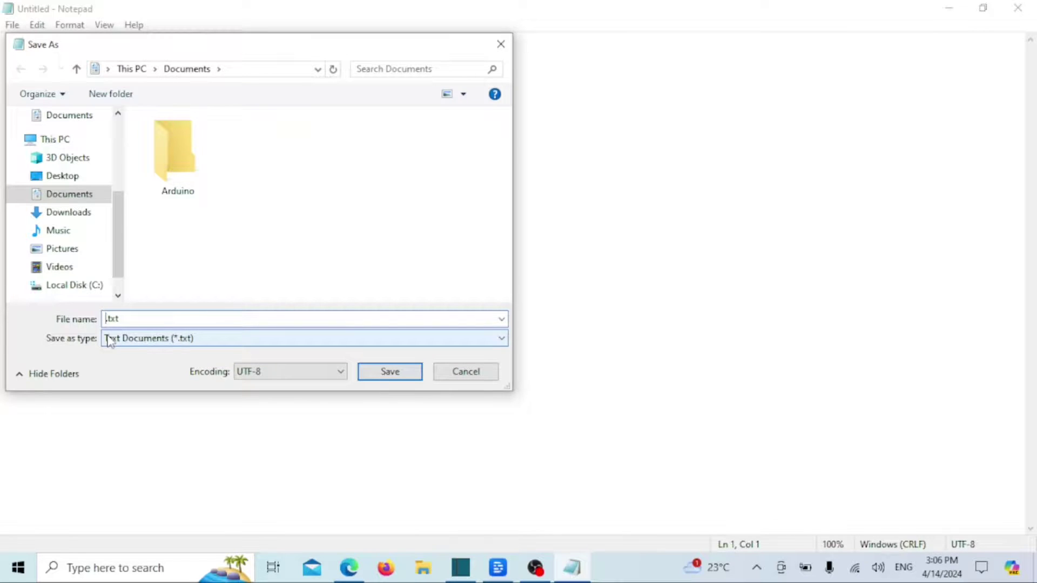
{"action": "type", "text": "zack"}
{"action": "left_click", "coordinate": [143, 320]}
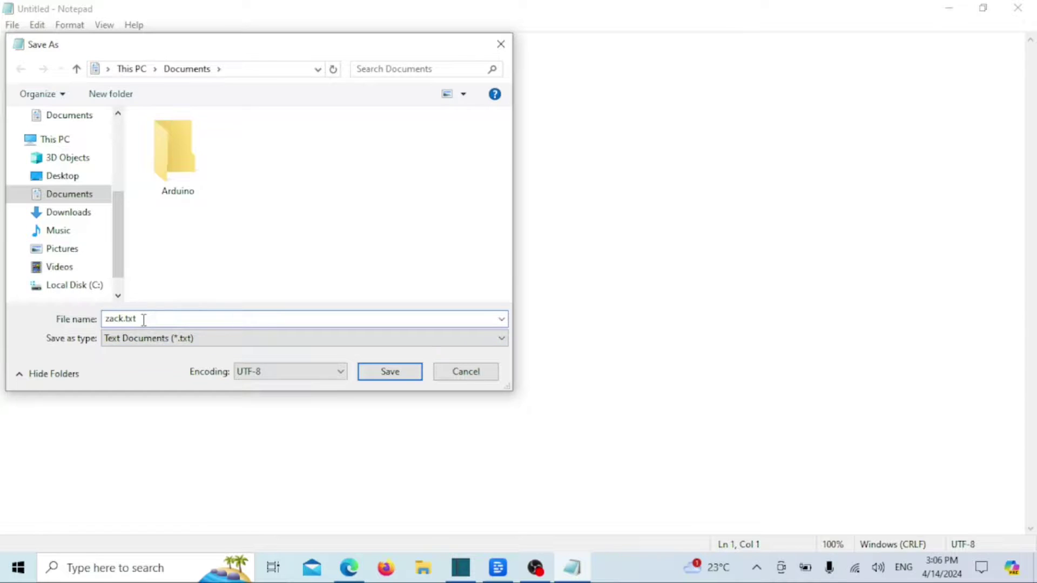
{"action": "key", "text": "BackSpace"}
{"action": "key", "text": "BackSpace"}
{"action": "key", "text": "BackSpace"}
{"action": "type", "text": "bat"}
{"action": "left_click", "coordinate": [75, 176]}
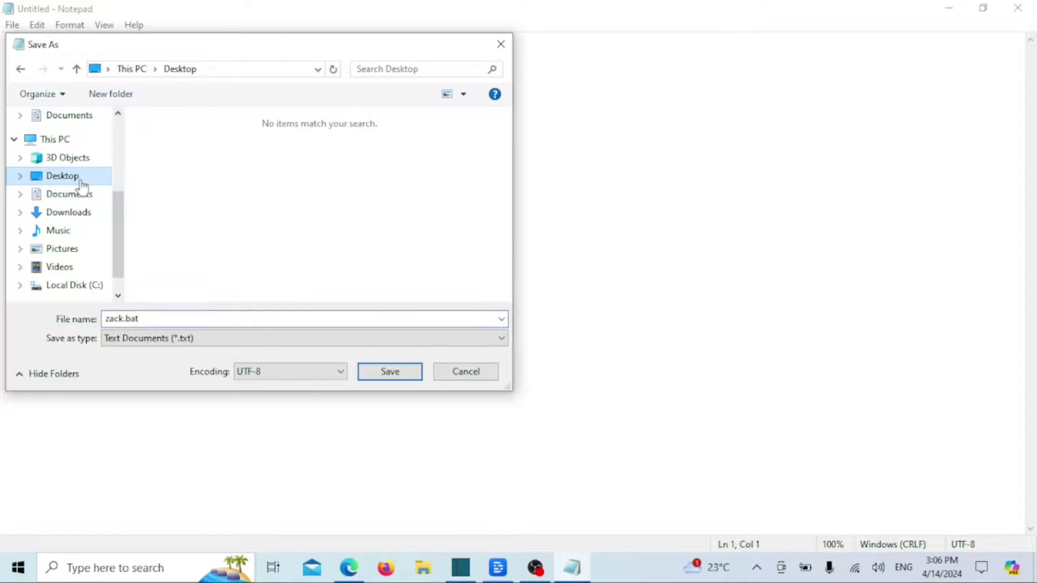
{"action": "left_click", "coordinate": [387, 372]}
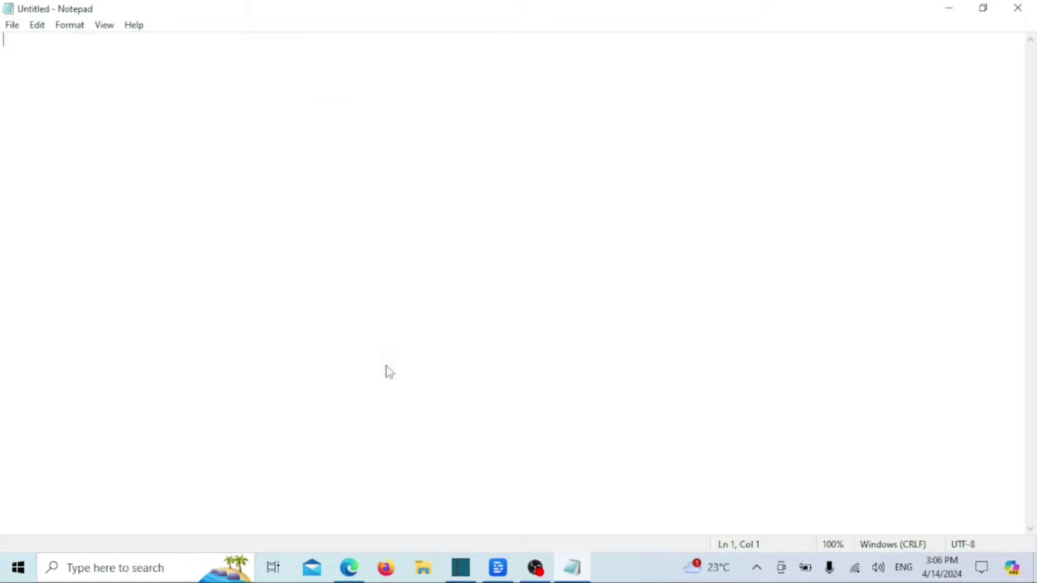
Step: Copy the batch file's Desktop folder path from its Properties Location field
{"action": "left_click", "coordinate": [1018, 8]}
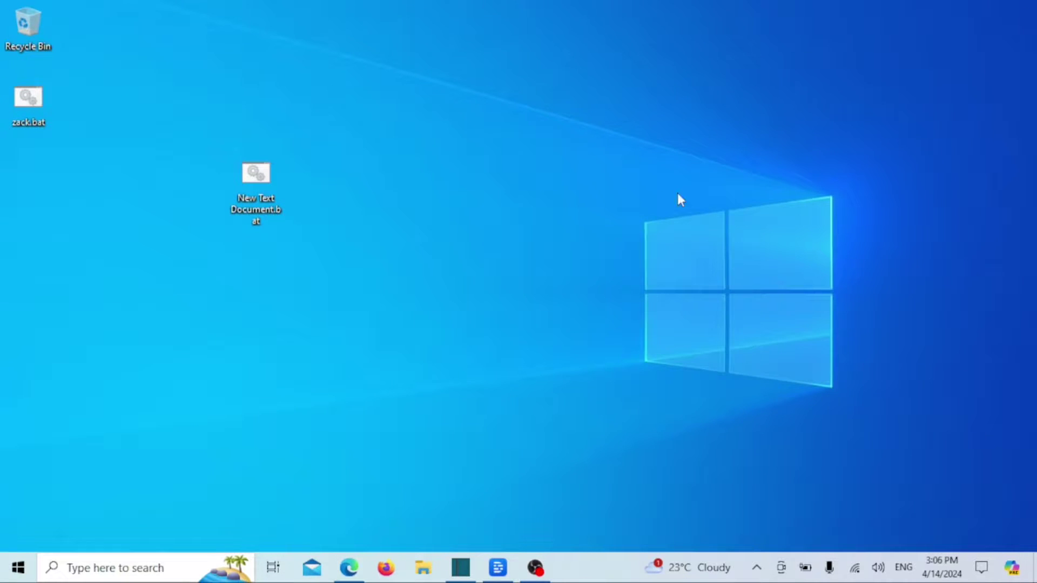
{"action": "left_click_drag", "start_coordinate": [34, 101], "coordinate": [118, 200]}
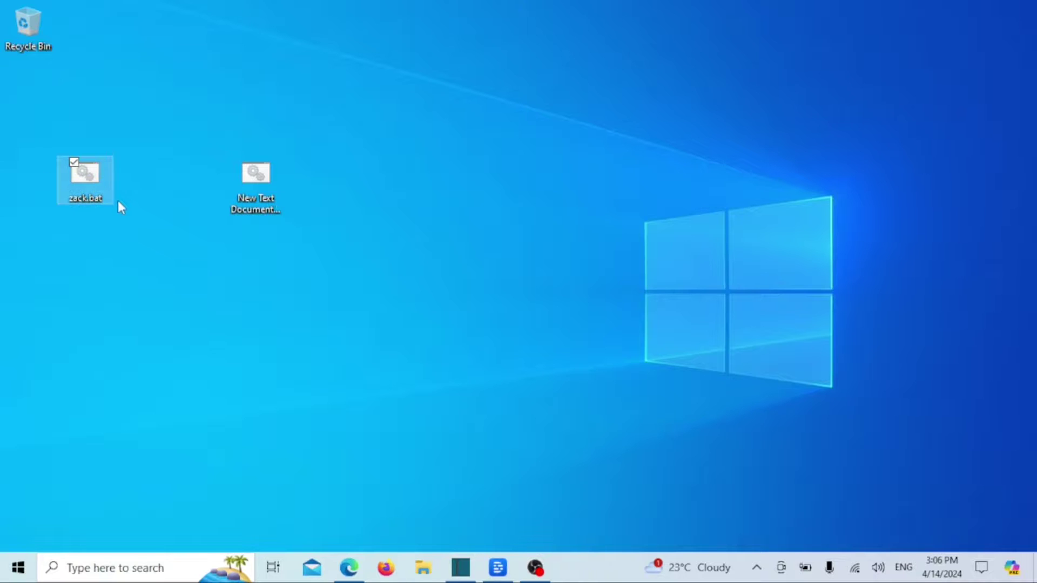
{"action": "left_click", "coordinate": [154, 236]}
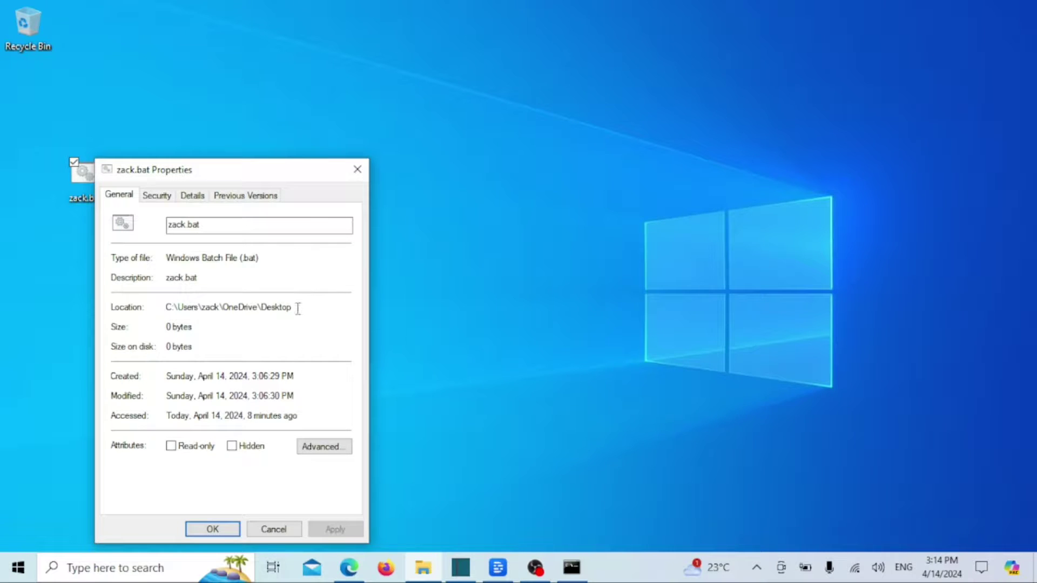
{"action": "left_click_drag", "start_coordinate": [295, 308], "coordinate": [170, 316]}
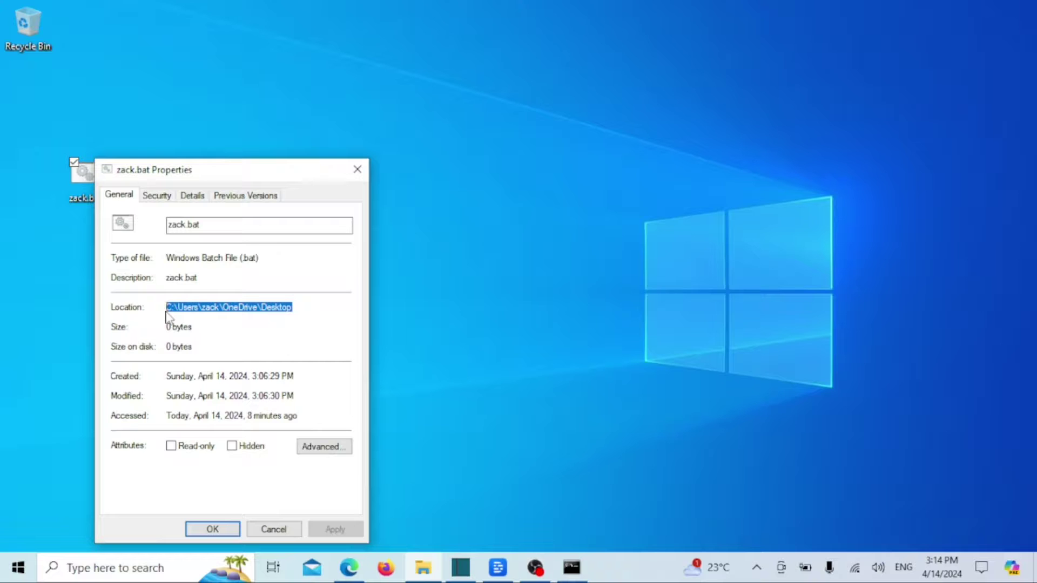
{"action": "right_click", "coordinate": [183, 309]}
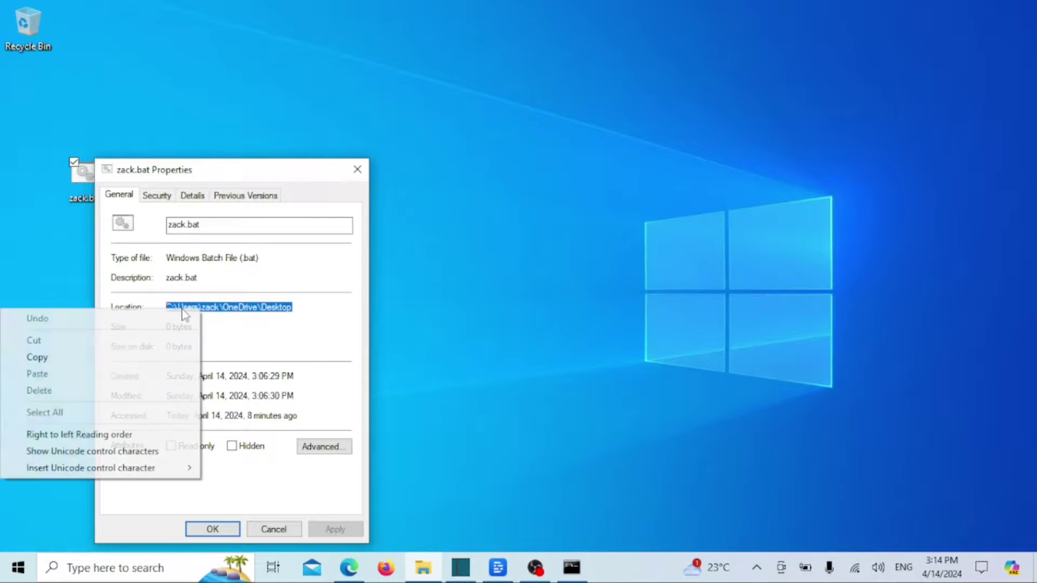
{"action": "left_click", "coordinate": [108, 360]}
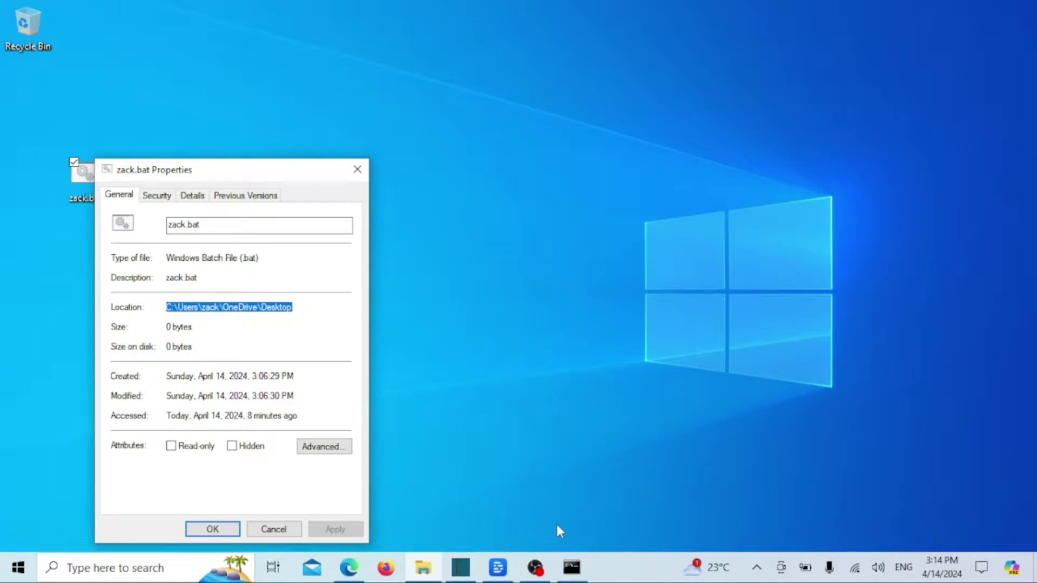
{"action": "left_click", "coordinate": [571, 567]}
Step: Change into the Desktop folder with cd and the pasted path
{"action": "key", "text": "ctrl+v"}
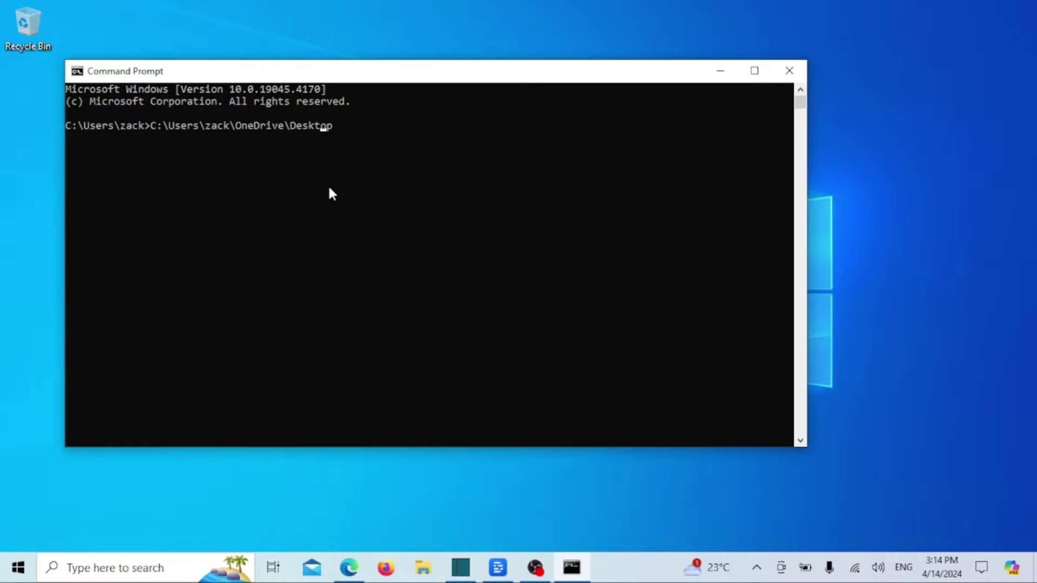
{"action": "key", "text": "Left"}
{"action": "key", "text": "Left"}
{"action": "key", "text": "Left"}
{"action": "key", "text": "Left"}
{"action": "key", "text": "Left"}
{"action": "key", "text": "Left"}
{"action": "key", "text": "Left"}
{"action": "key", "text": "Left"}
{"action": "key", "text": "Left"}
{"action": "key", "text": "Left"}
{"action": "key", "text": "Left"}
{"action": "key", "text": "Left"}
{"action": "key", "text": "Left"}
{"action": "key", "text": "Left"}
{"action": "key", "text": "Left"}
{"action": "key", "text": "Left"}
{"action": "key", "text": "Left"}
{"action": "key", "text": "Left"}
{"action": "key", "text": "Left"}
{"action": "key", "text": "Left"}
{"action": "type", "text": "cd"}
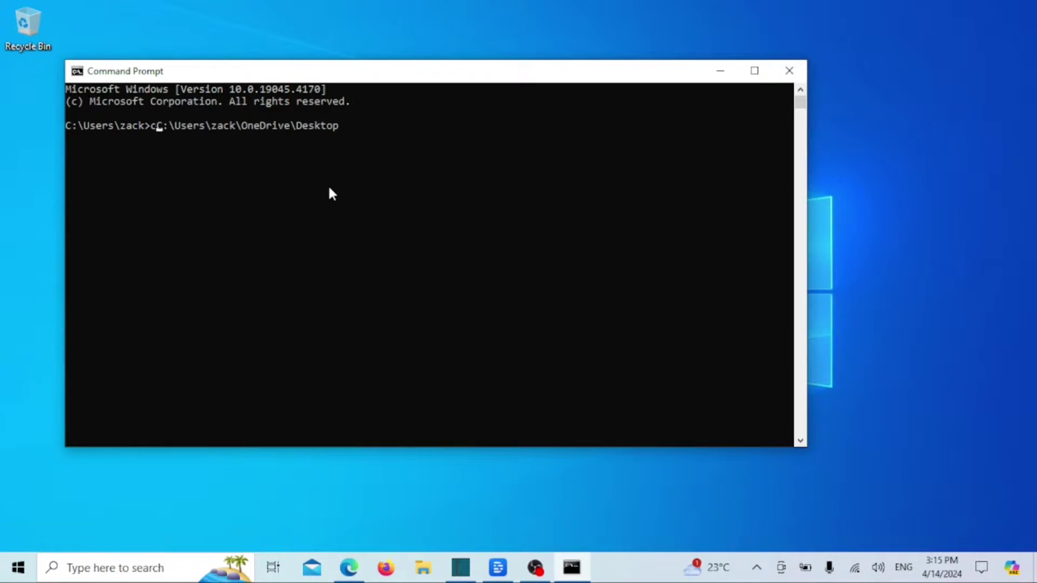
{"action": "key", "text": "Right"}
{"action": "key", "text": "Right"}
{"action": "key", "text": "Right"}
{"action": "key", "text": "Right"}
{"action": "key", "text": "Right"}
{"action": "key", "text": "Right"}
{"action": "key", "text": "Right"}
{"action": "key", "text": "Right"}
{"action": "key", "text": "Right"}
{"action": "key", "text": "Right"}
{"action": "key", "text": "Right"}
{"action": "key", "text": "Right"}
{"action": "key", "text": "Right"}
{"action": "key", "text": "Right"}
{"action": "key", "text": "Right"}
{"action": "key", "text": "Right"}
{"action": "key", "text": "Right"}
{"action": "key", "text": "Right"}
{"action": "key", "text": "Right"}
{"action": "key", "text": "Right"}
{"action": "key", "text": "Right"}
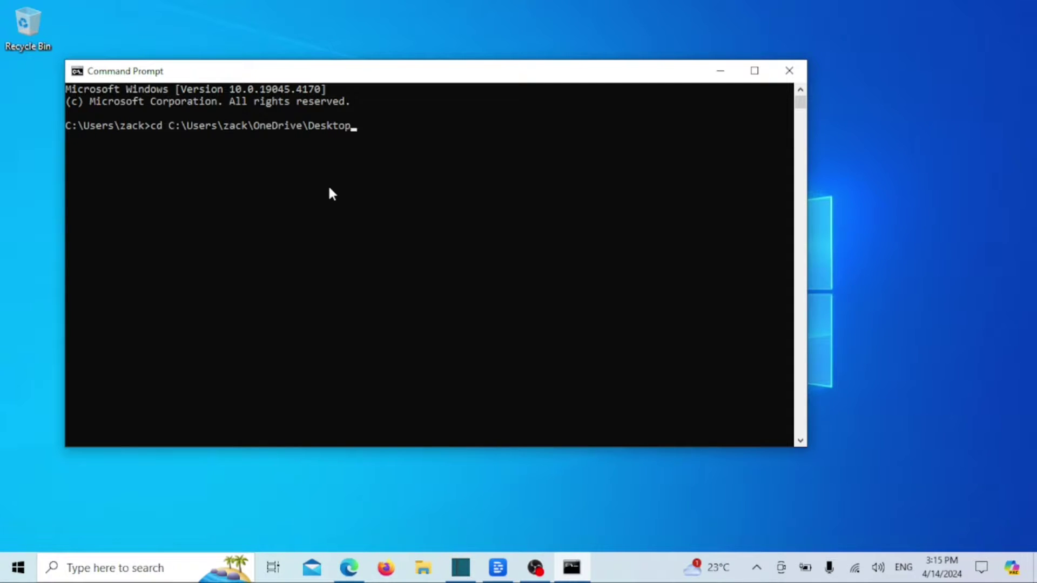
{"action": "key", "text": "Return"}
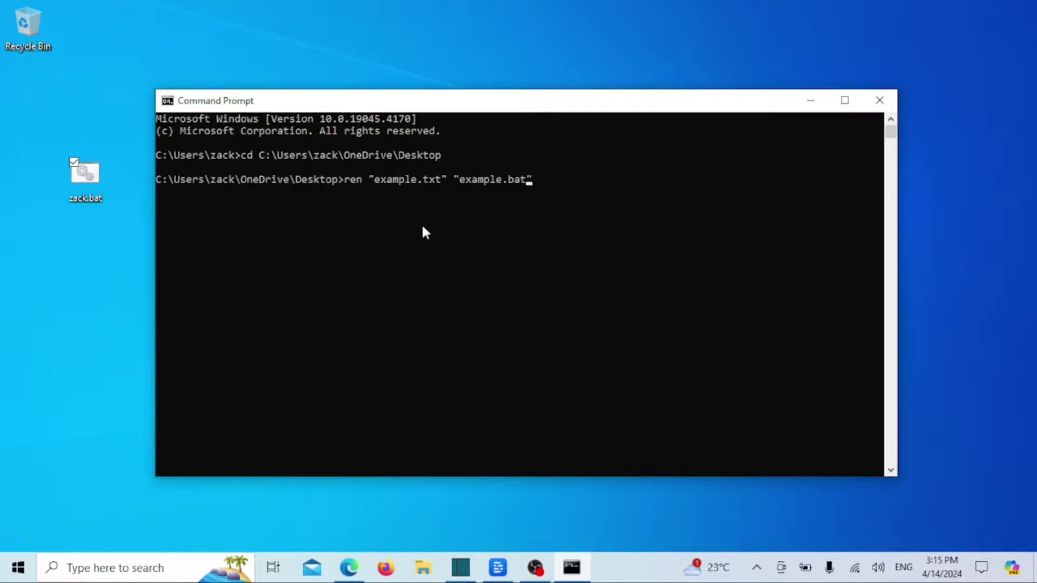
Step: Edit the ren command to rename zack.bat to zack.txt and run it
{"action": "key", "text": "Left"}
{"action": "key", "text": "Left"}
{"action": "key", "text": "Left"}
{"action": "key", "text": "Left"}
{"action": "key", "text": "Left"}
{"action": "key", "text": "Left"}
{"action": "key", "text": "Left"}
{"action": "key", "text": "Left"}
{"action": "key", "text": "Left"}
{"action": "key", "text": "Left"}
{"action": "key", "text": "Left"}
{"action": "key", "text": "Left"}
{"action": "key", "text": "Left"}
{"action": "key", "text": "Left"}
{"action": "key", "text": "Left"}
{"action": "key", "text": "Left"}
{"action": "key", "text": "Left"}
{"action": "key", "text": "Left"}
{"action": "key", "text": "BackSpace"}
{"action": "key", "text": "BackSpace"}
{"action": "key", "text": "BackSpace"}
{"action": "key", "text": "BackSpace"}
{"action": "key", "text": "BackSpace"}
{"action": "key", "text": "BackSpace"}
{"action": "key", "text": "BackSpace"}
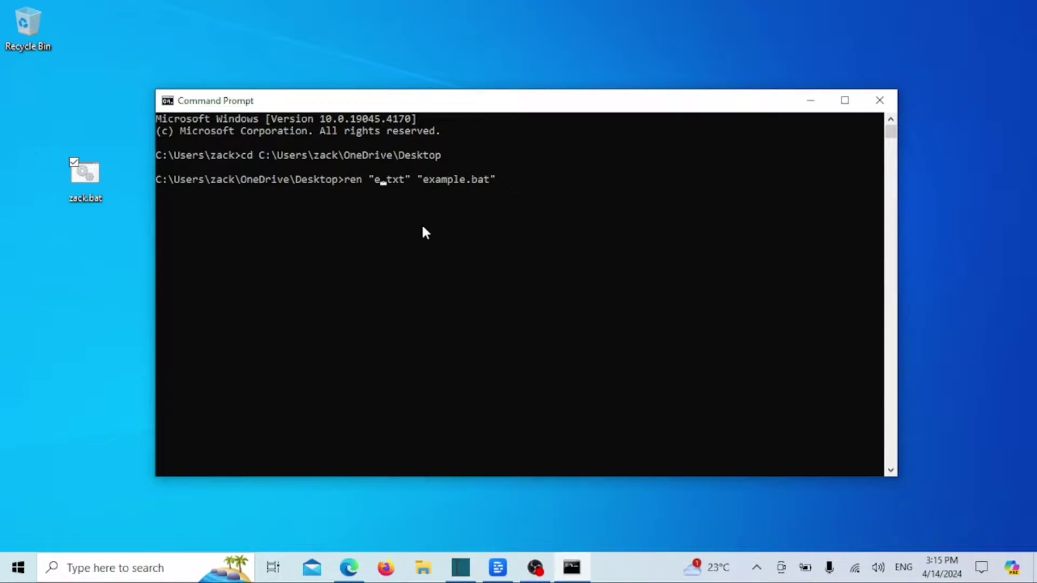
{"action": "type", "text": "zack"}
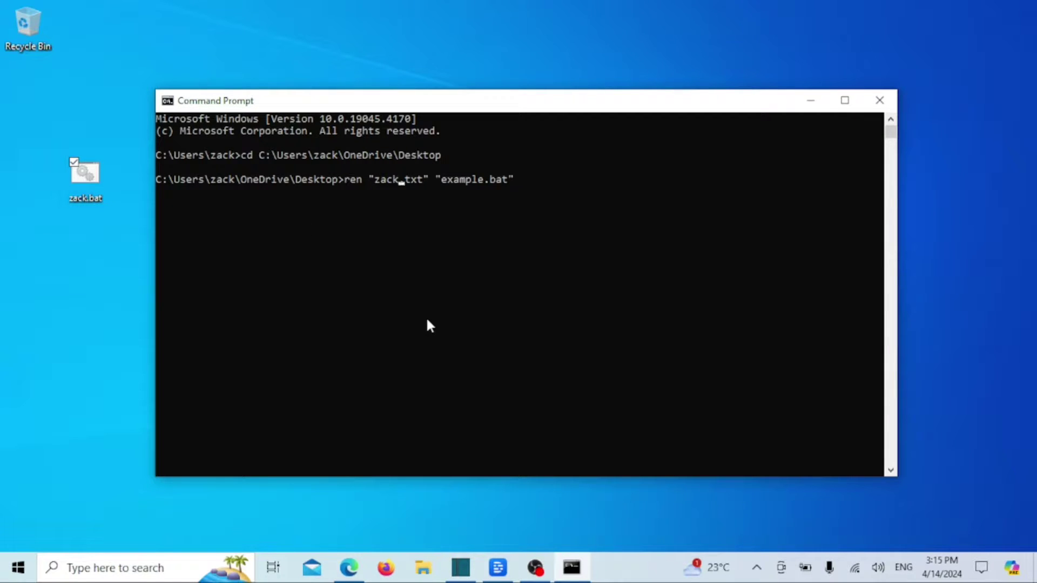
{"action": "key", "text": "Right"}
{"action": "key", "text": "Right"}
{"action": "key", "text": "Right"}
{"action": "key", "text": "Right"}
{"action": "key", "text": "Right"}
{"action": "key", "text": "Right"}
{"action": "key", "text": "Right"}
{"action": "key", "text": "Right"}
{"action": "key", "text": "Left"}
{"action": "key", "text": "Left"}
{"action": "key", "text": "Left"}
{"action": "key", "text": "BackSpace"}
{"action": "key", "text": "BackSpace"}
{"action": "key", "text": "BackSpace"}
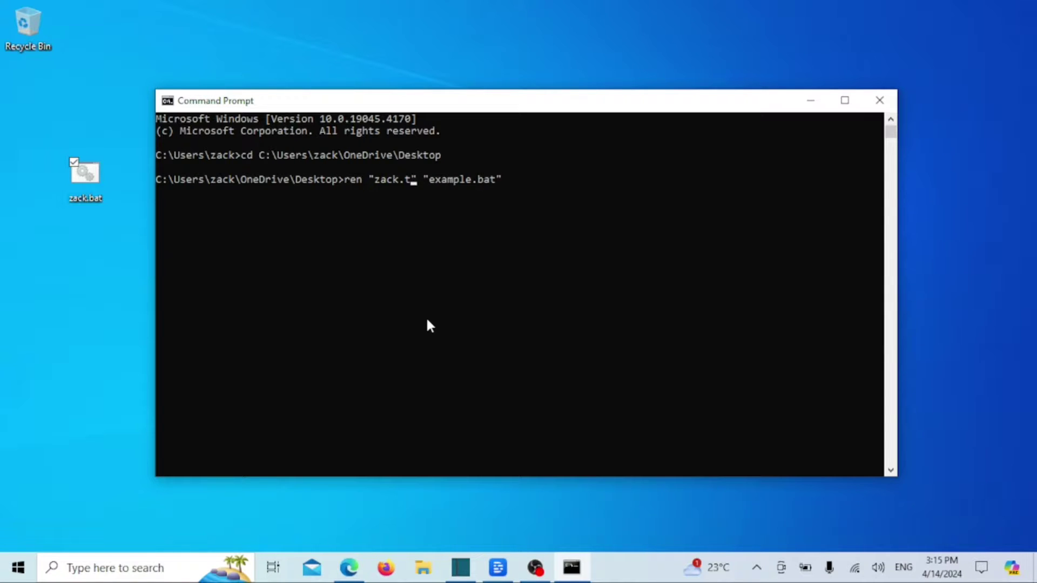
{"action": "type", "text": "bat"}
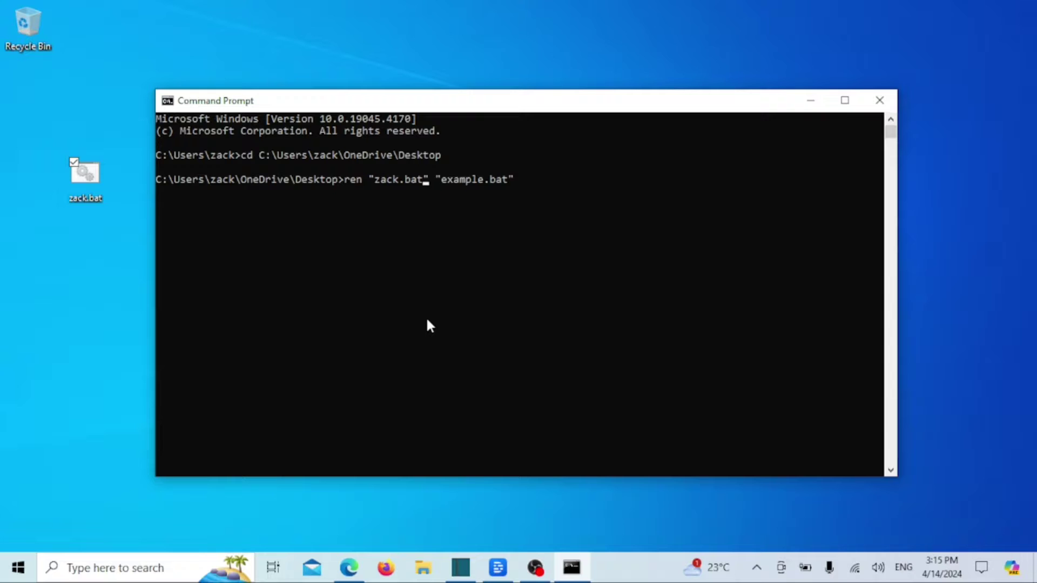
{"action": "key", "text": "Right"}
{"action": "key", "text": "Right"}
{"action": "key", "text": "Right"}
{"action": "key", "text": "Right"}
{"action": "key", "text": "Right"}
{"action": "key", "text": "Right"}
{"action": "key", "text": "Right"}
{"action": "key", "text": "Right"}
{"action": "key", "text": "Right"}
{"action": "key", "text": "Right"}
{"action": "key", "text": "BackSpace"}
{"action": "key", "text": "BackSpace"}
{"action": "key", "text": "BackSpace"}
{"action": "key", "text": "BackSpace"}
{"action": "key", "text": "BackSpace"}
{"action": "key", "text": "BackSpace"}
{"action": "key", "text": "BackSpace"}
{"action": "type", "text": "zack"}
{"action": "key", "text": "Right"}
{"action": "key", "text": "Right"}
{"action": "key", "text": "Right"}
{"action": "key", "text": "Right"}
{"action": "key", "text": "BackSpace"}
{"action": "key", "text": "BackSpace"}
{"action": "key", "text": "BackSpace"}
{"action": "type", "text": "txt"}
{"action": "key", "text": "Return"}
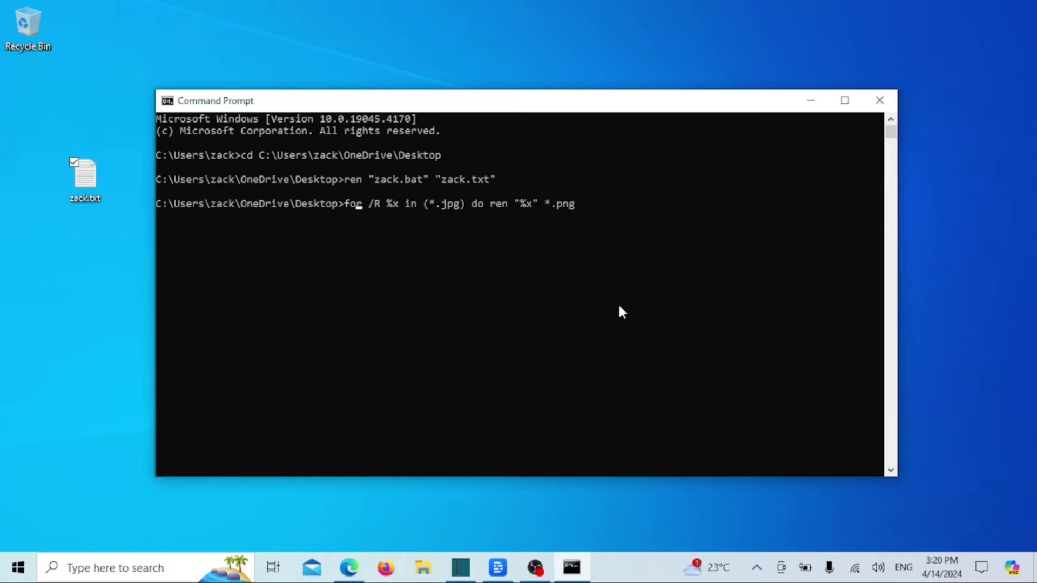
Step: Review the typed command for /R %x in (*.jpg) do ren "%x" *.png
{"action": "key", "text": "Right"}
{"action": "key", "text": "Right"}
{"action": "key", "text": "Right"}
{"action": "key", "text": "Right"}
{"action": "key", "text": "Right"}
{"action": "key", "text": "Right"}
{"action": "key", "text": "Right"}
{"action": "key", "text": "Right"}
{"action": "key", "text": "Right"}
{"action": "key", "text": "Right"}
{"action": "key", "text": "Right"}
{"action": "key", "text": "Right"}
{"action": "key", "text": "Right"}
{"action": "key", "text": "Right"}
{"action": "key", "text": "Right"}
{"action": "key", "text": "Right"}
{"action": "key", "text": "Right"}
{"action": "key", "text": "Right"}
{"action": "key", "text": "Right"}
{"action": "key", "text": "Right"}
{"action": "key", "text": "Right"}
{"action": "key", "text": "Right"}
{"action": "key", "text": "Right"}
{"action": "key", "text": "Right"}
{"action": "key", "text": "Right"}
{"action": "key", "text": "Right"}
{"action": "key", "text": "Right"}
{"action": "key", "text": "Right"}
{"action": "key", "text": "Right"}
{"action": "key", "text": "Right"}
{"action": "key", "text": "Right"}
{"action": "key", "text": "Right"}
{"action": "key", "text": "Right"}
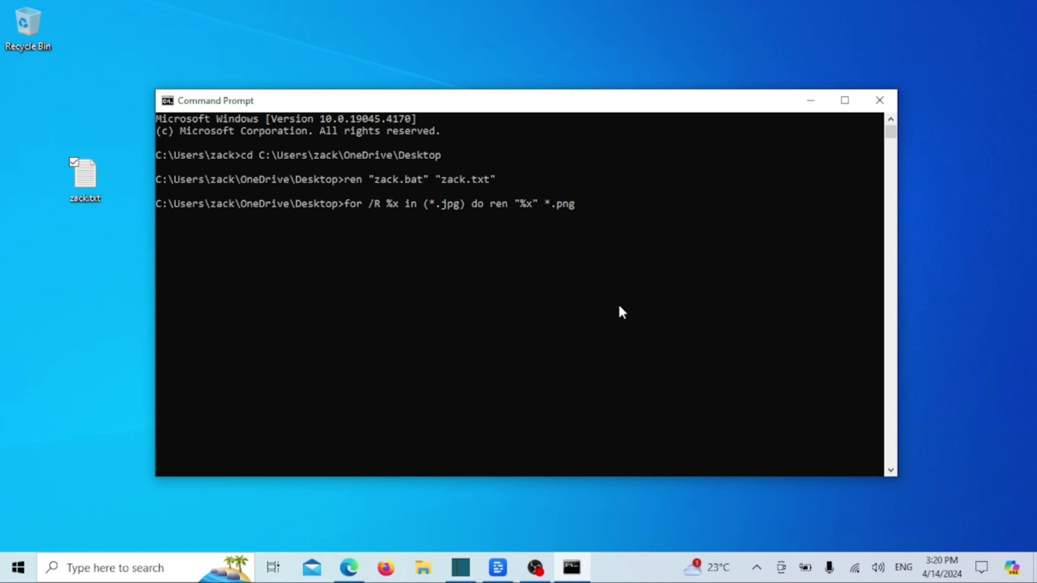